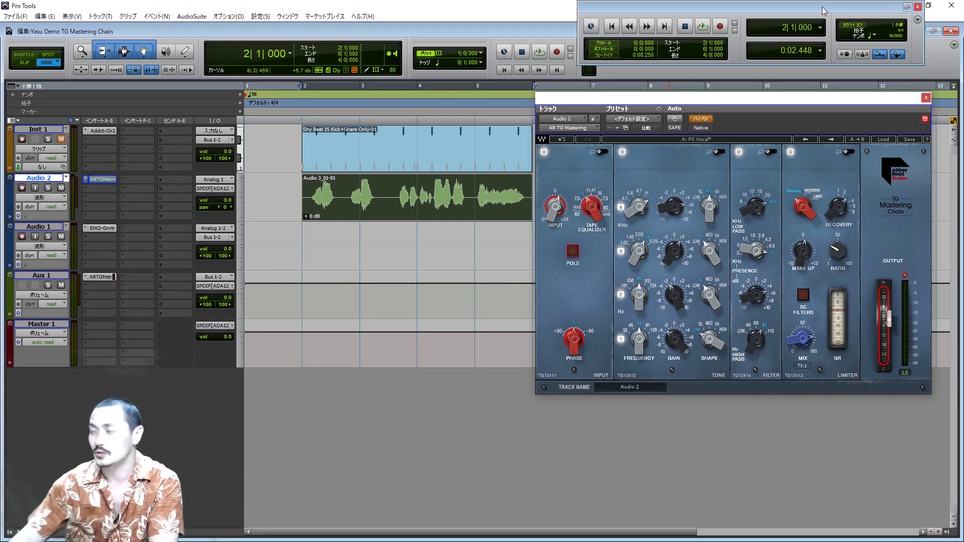
# - Browse the factory presets of the TG Mastering Chain plug-in on the Audio 2 track without loading one
pyautogui.click(885, 141)
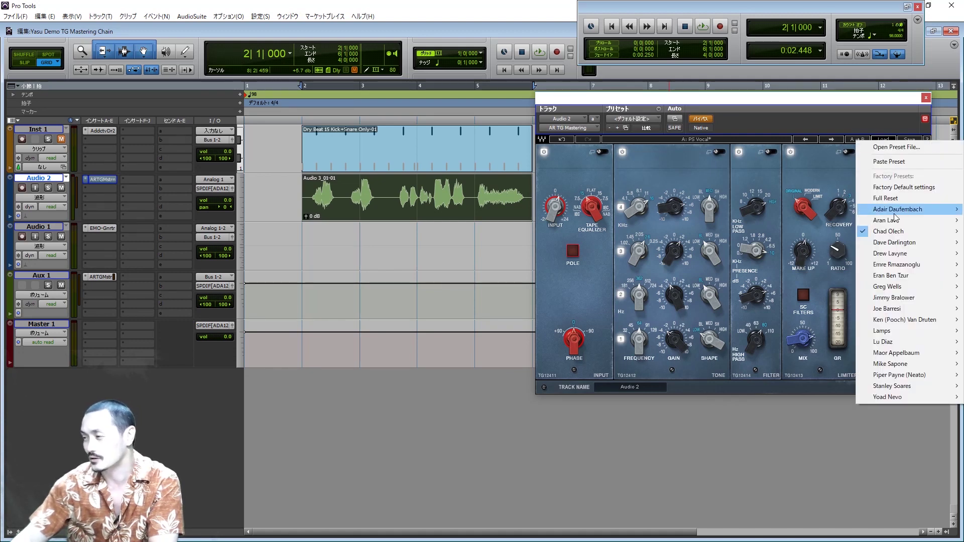
pyautogui.moveTo(898, 213)
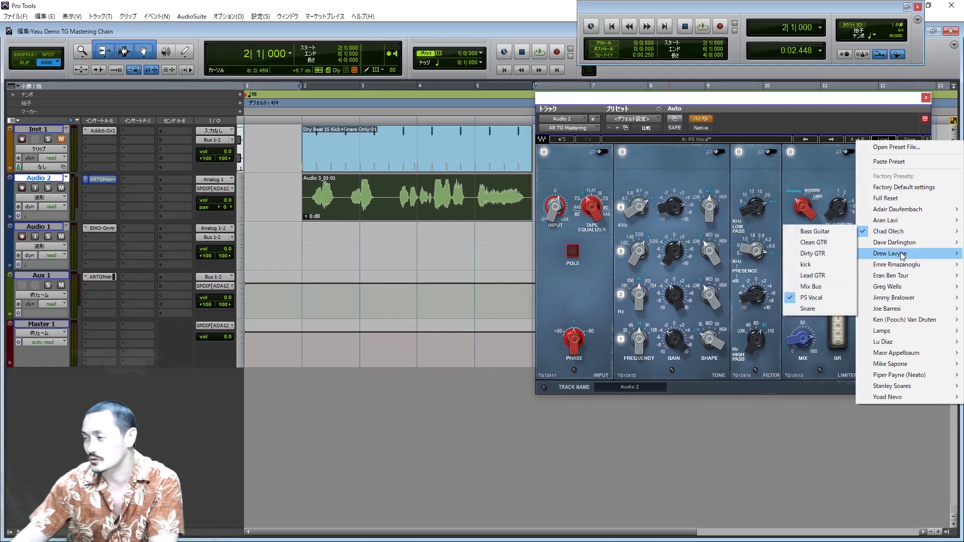
pyautogui.moveTo(902, 246)
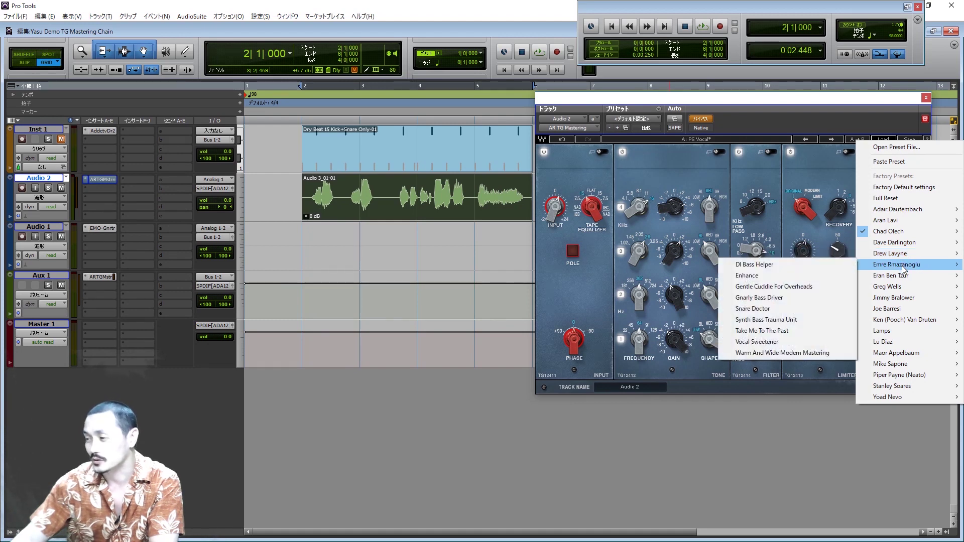
pyautogui.moveTo(902, 276)
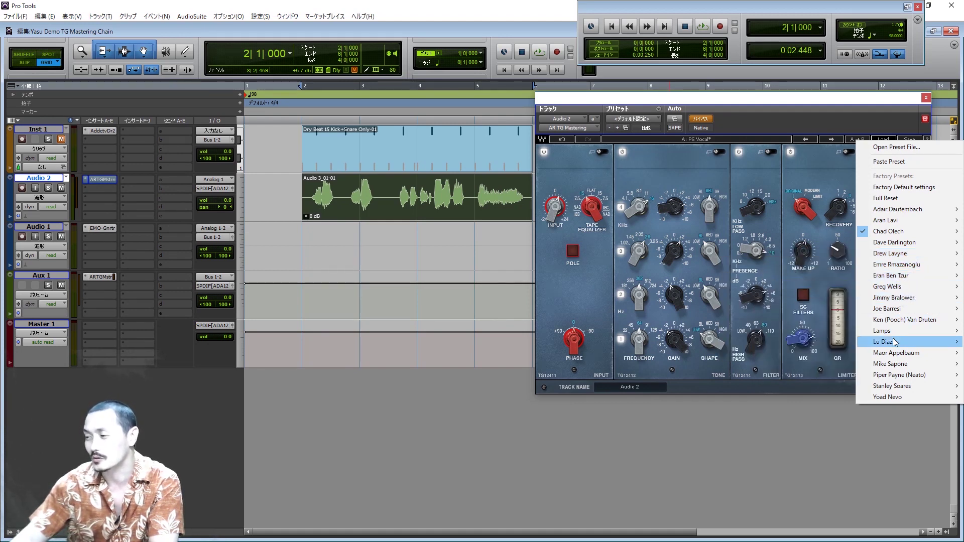
pyautogui.click(843, 116)
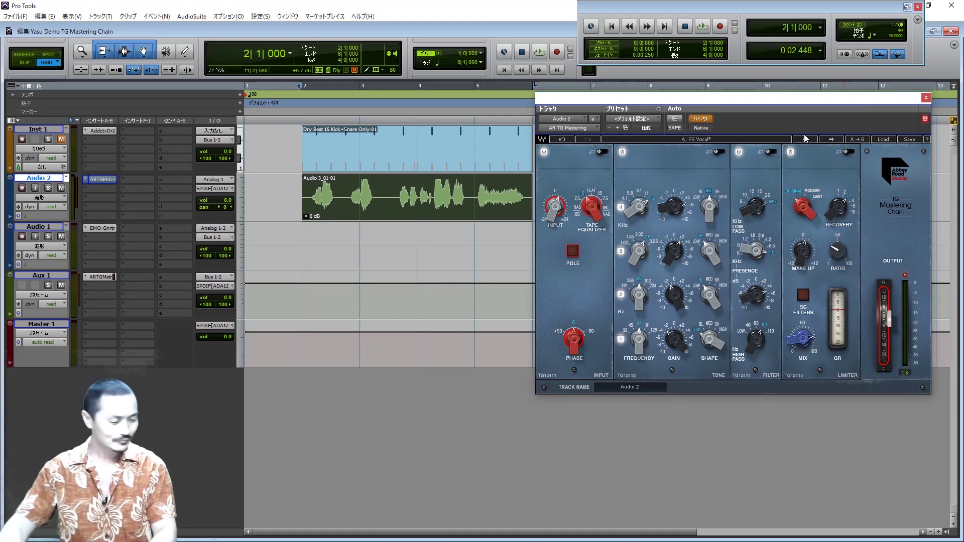
# - Start loop playback, take the Audio 2 plug-in out of bypass and switch it to setup B with the Vocal Sweetener preset
pyautogui.press('space')
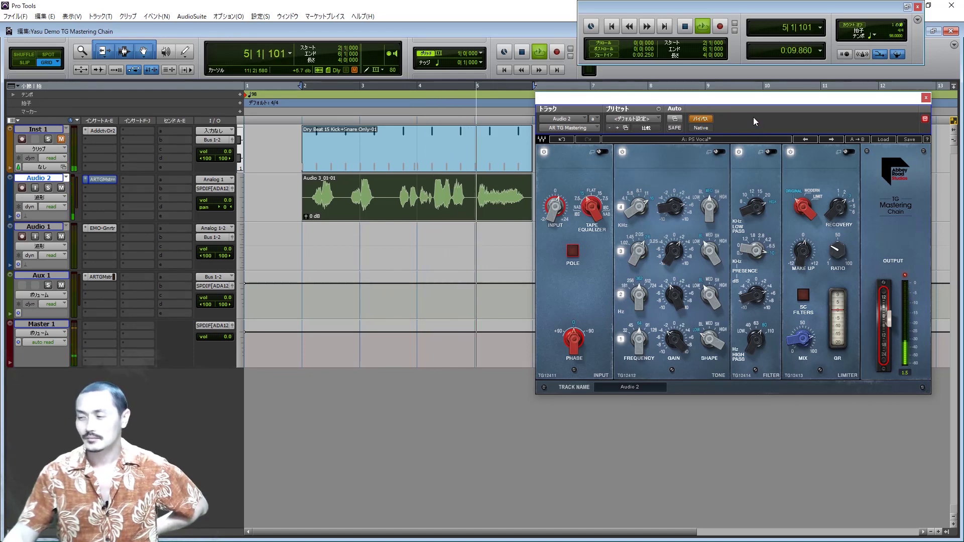
pyautogui.click(702, 119)
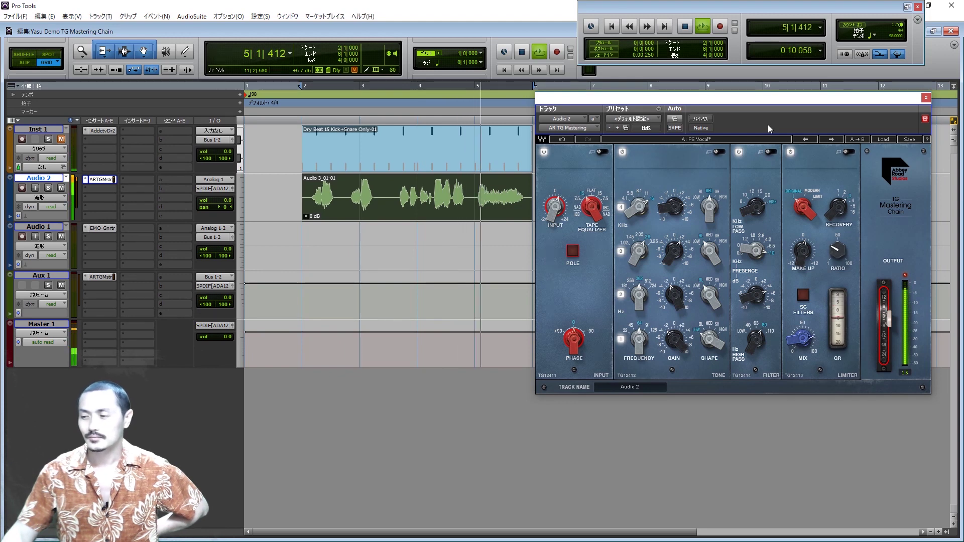
pyautogui.click(743, 144)
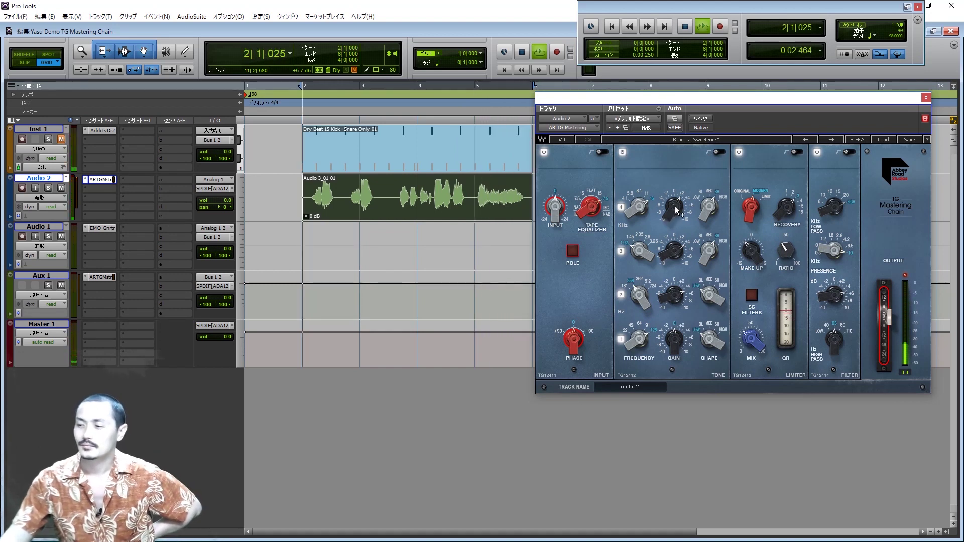
# - Adjust the gains of Tone bands 4 and 1 while the vocal loop plays, and stop playback
pyautogui.moveTo(676, 211); pyautogui.dragTo(676, 189)
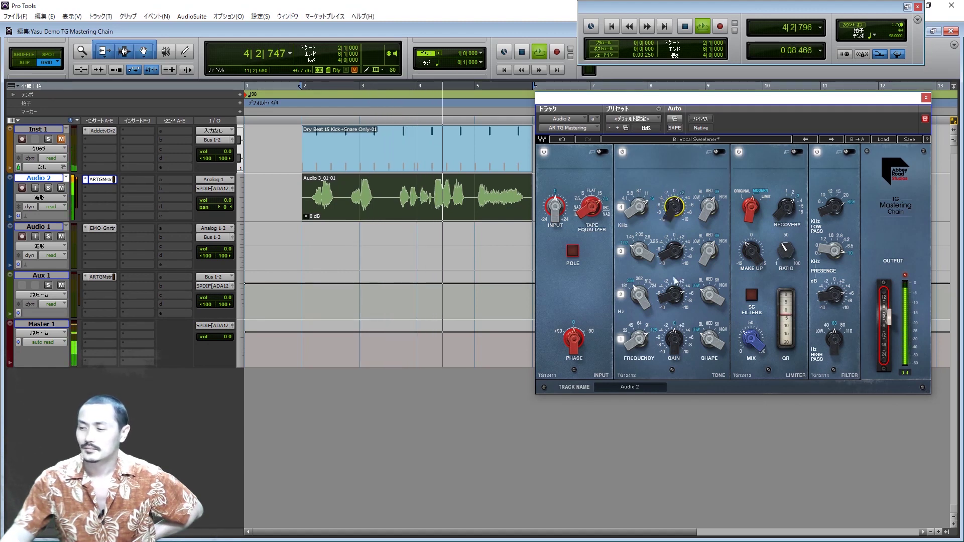
pyautogui.moveTo(676, 281); pyautogui.dragTo(673, 334)
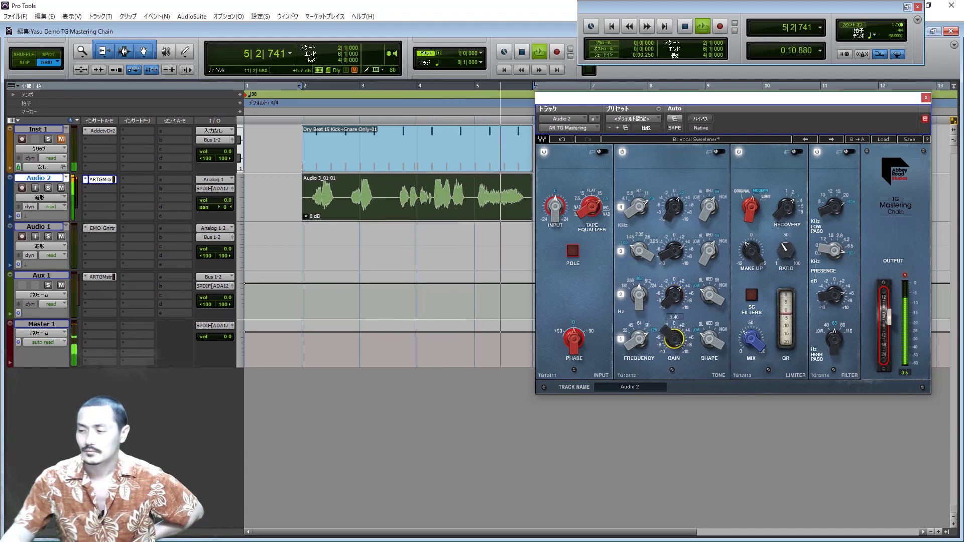
pyautogui.press('space')
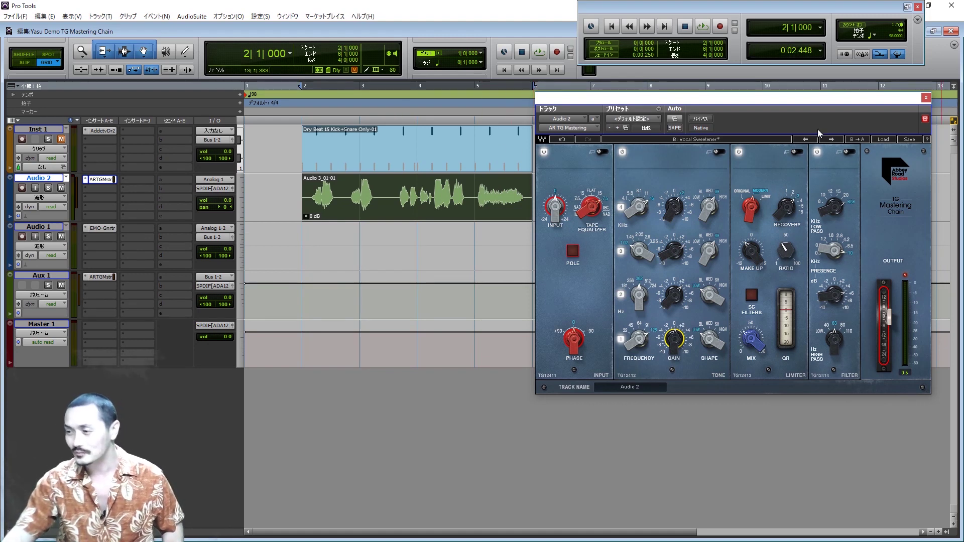
# - Try placing the Limiter and Filter modules ahead of Tone, and put Tone back directly after Input
pyautogui.moveTo(652, 147); pyautogui.dragTo(768, 181)
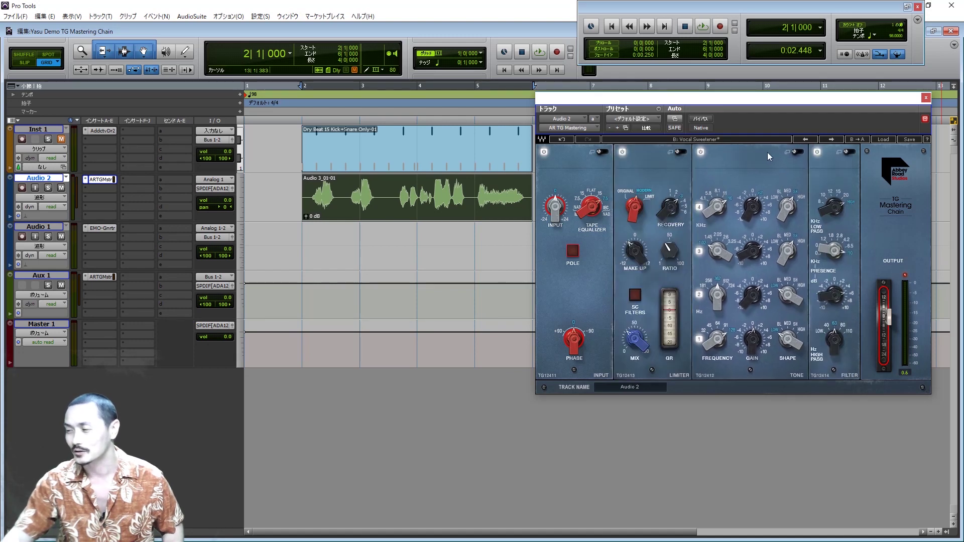
pyautogui.moveTo(832, 158); pyautogui.dragTo(725, 157)
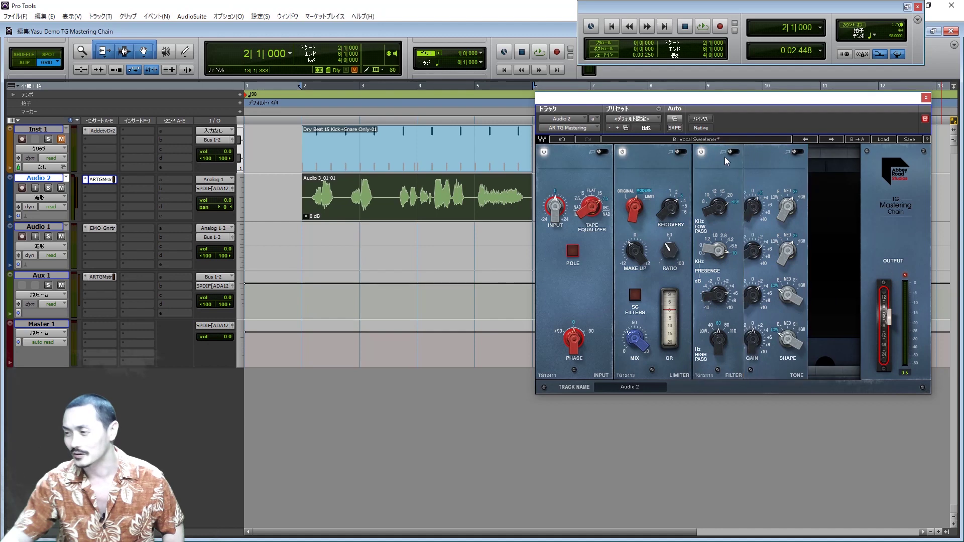
pyautogui.moveTo(796, 158); pyautogui.dragTo(640, 165)
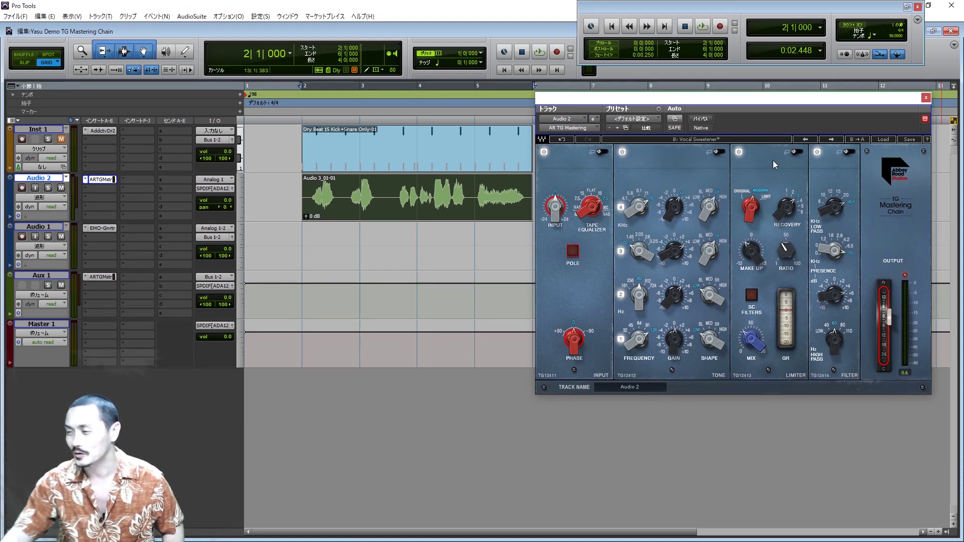
# - View the expanded Tone and Limiter modules one after the other, returning to the full module rack each time
pyautogui.click(718, 151)
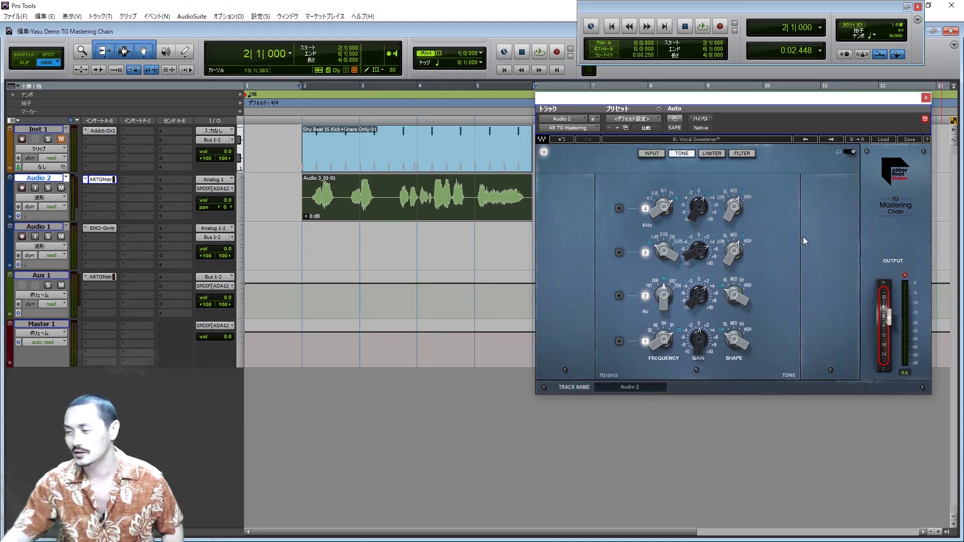
pyautogui.click(853, 152)
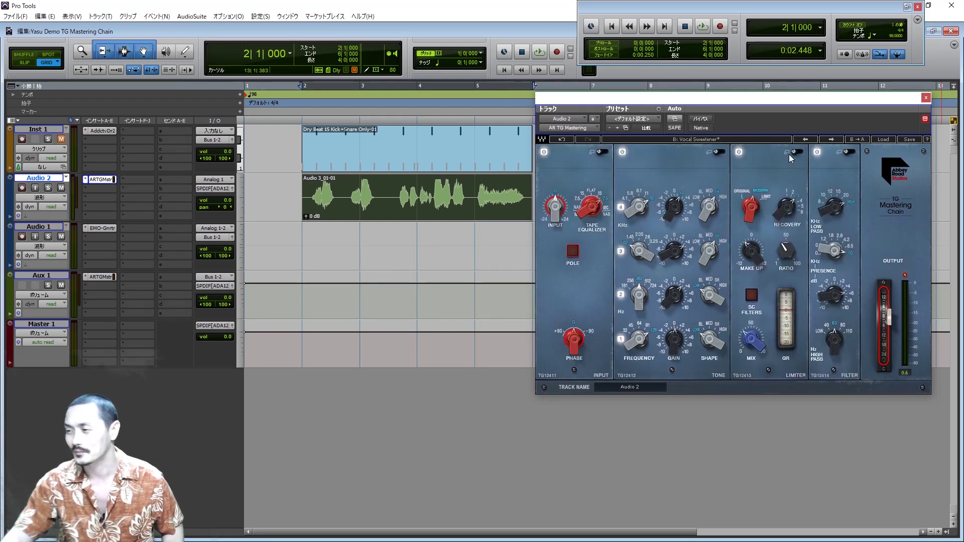
pyautogui.click(789, 160)
pyautogui.click(852, 152)
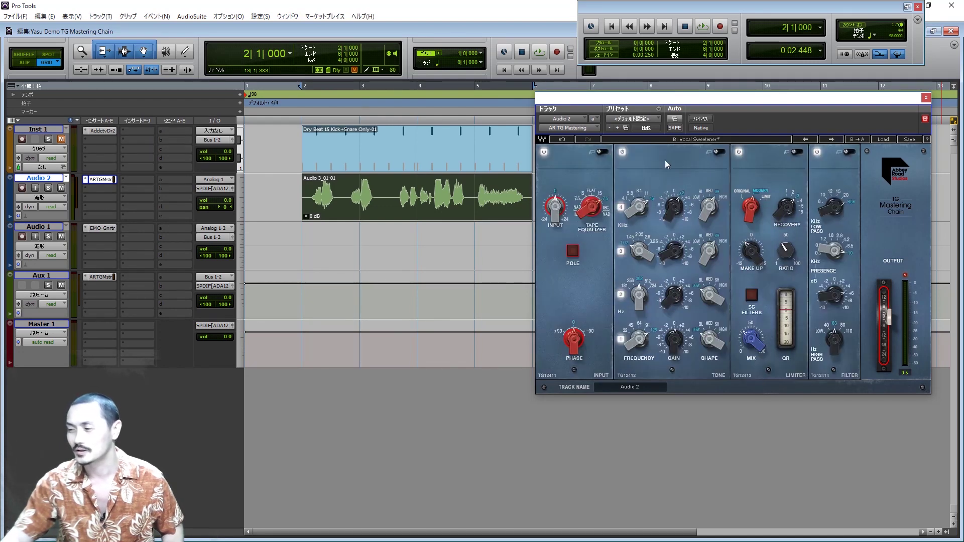
# - Expand the Tone module and look through the Input, Limiter and Filter detail views before returning to Tone
pyautogui.click(719, 152)
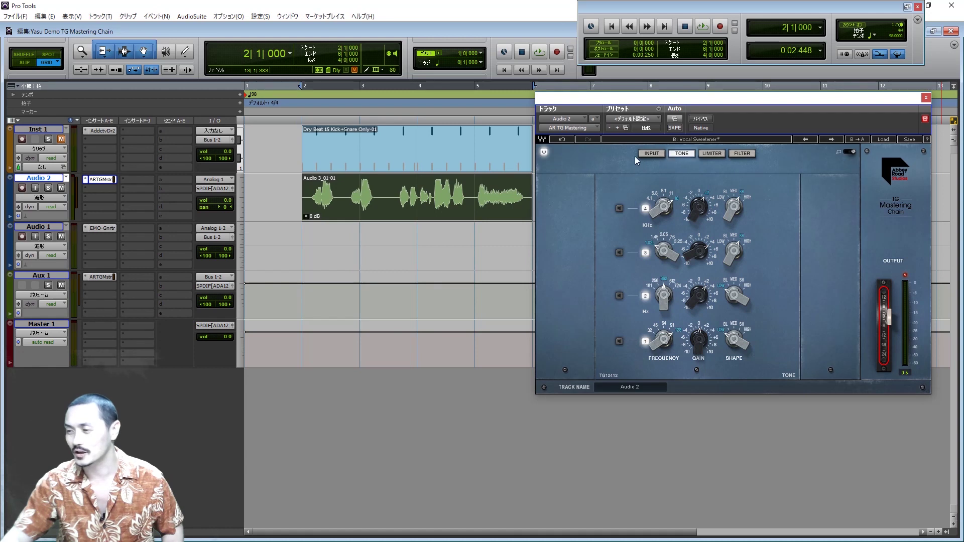
pyautogui.click(649, 156)
pyautogui.click(686, 158)
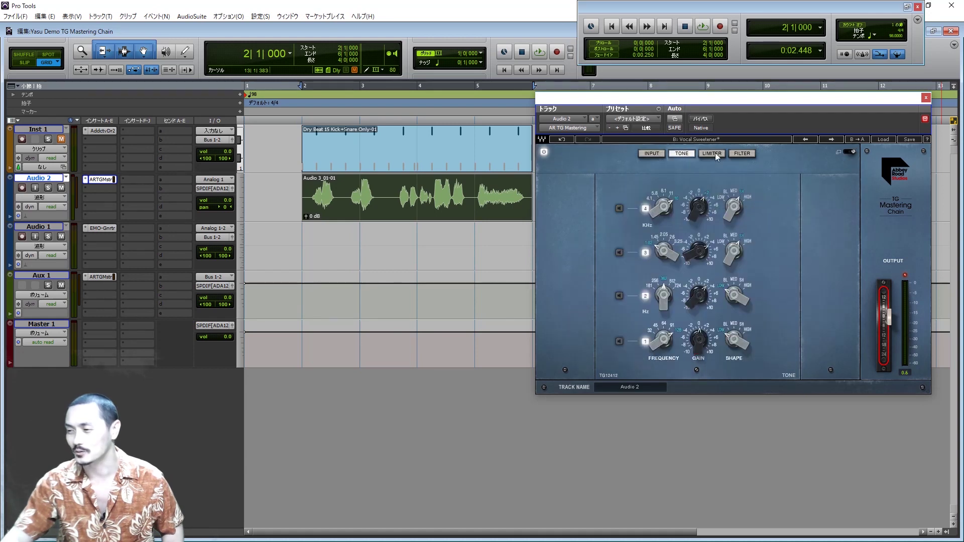
pyautogui.click(717, 157)
pyautogui.click(746, 156)
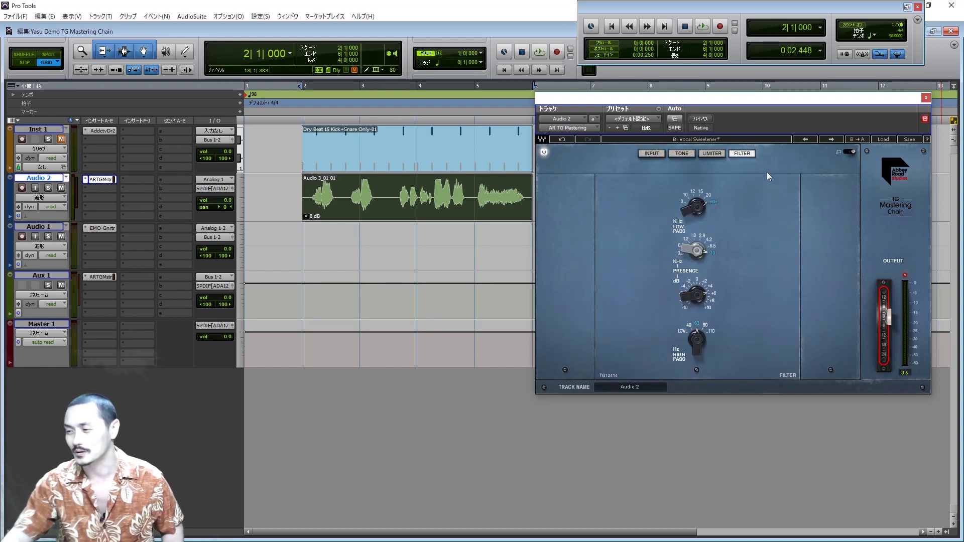
pyautogui.click(681, 159)
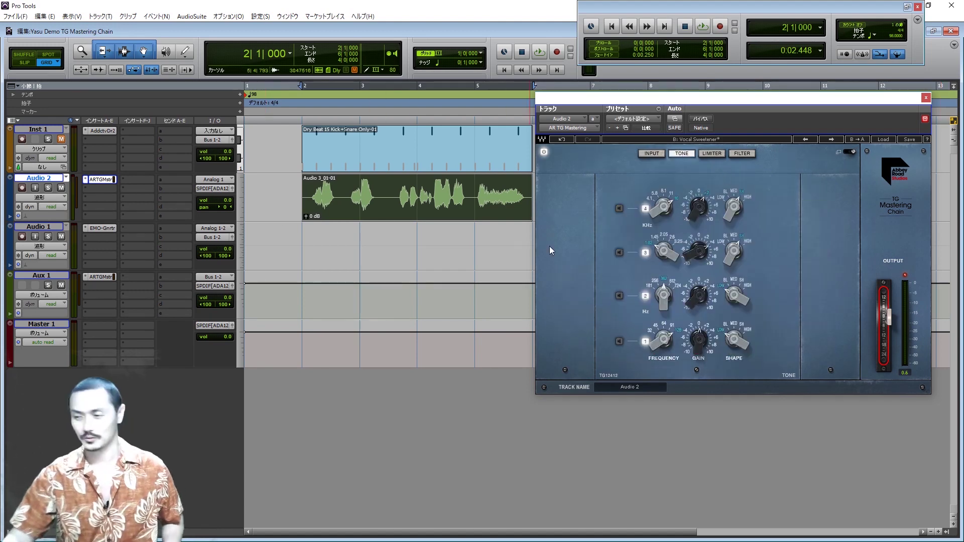
# - Mute Audio 2, unmute Inst 1, and replace the open plug-in window with the TG Mastering Chain on Aux 1
pyautogui.hotkey('shift', 'm')
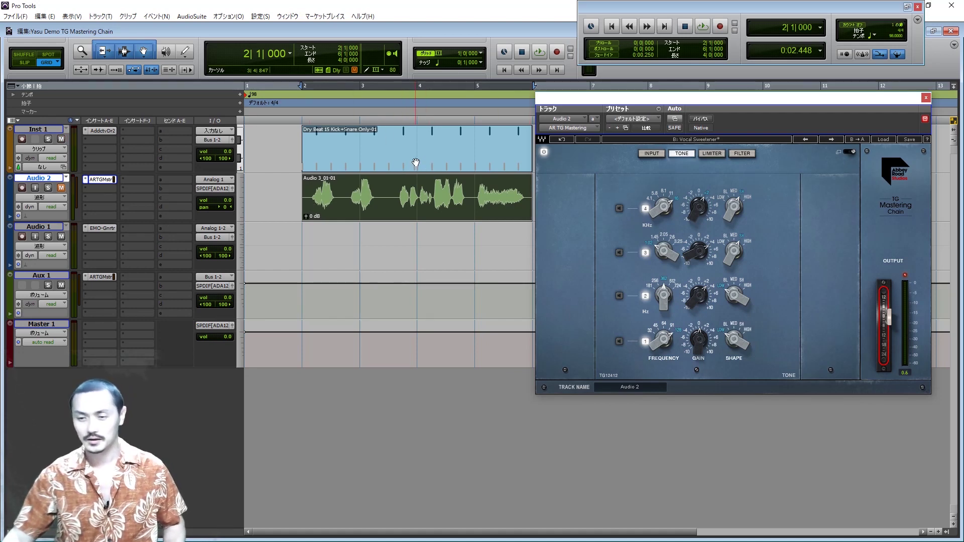
pyautogui.click(926, 98)
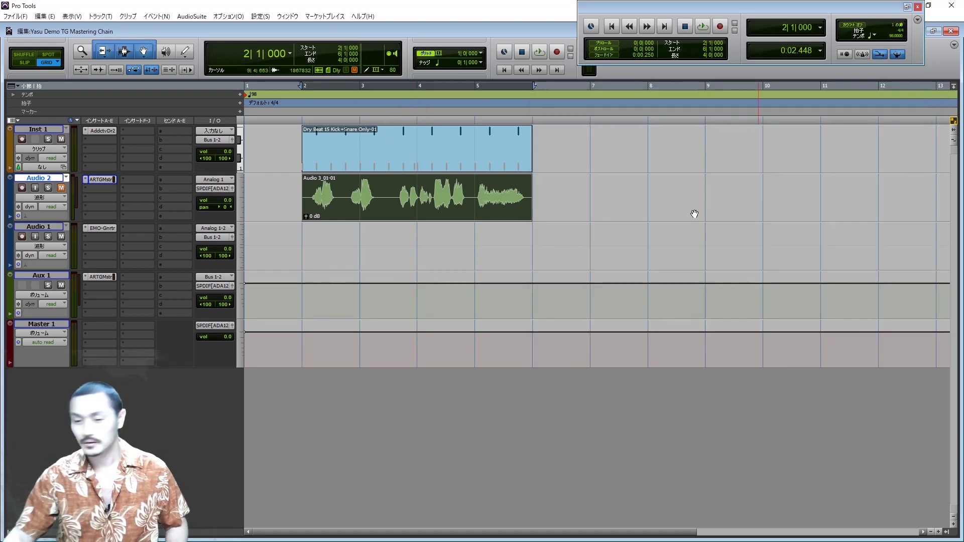
pyautogui.click(100, 278)
pyautogui.press(';')
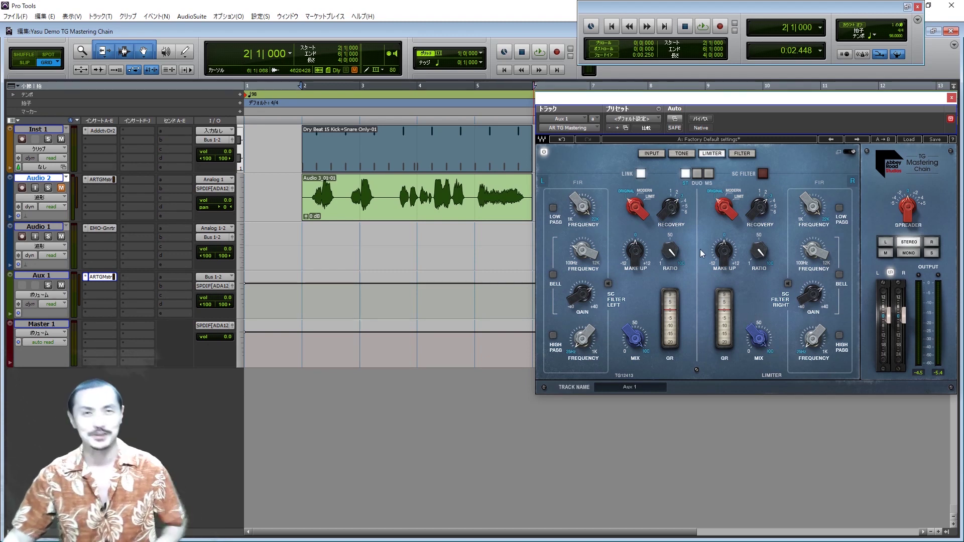
# - Play the drum loop and sweep the limiter's Mix down to 0 and back up
pyautogui.press('space')
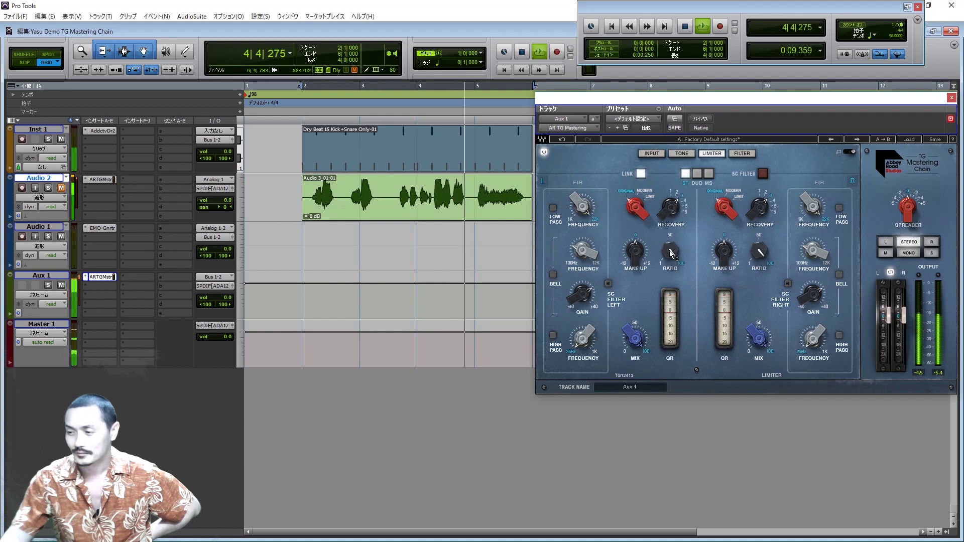
pyautogui.moveTo(635, 346); pyautogui.dragTo(635, 362)
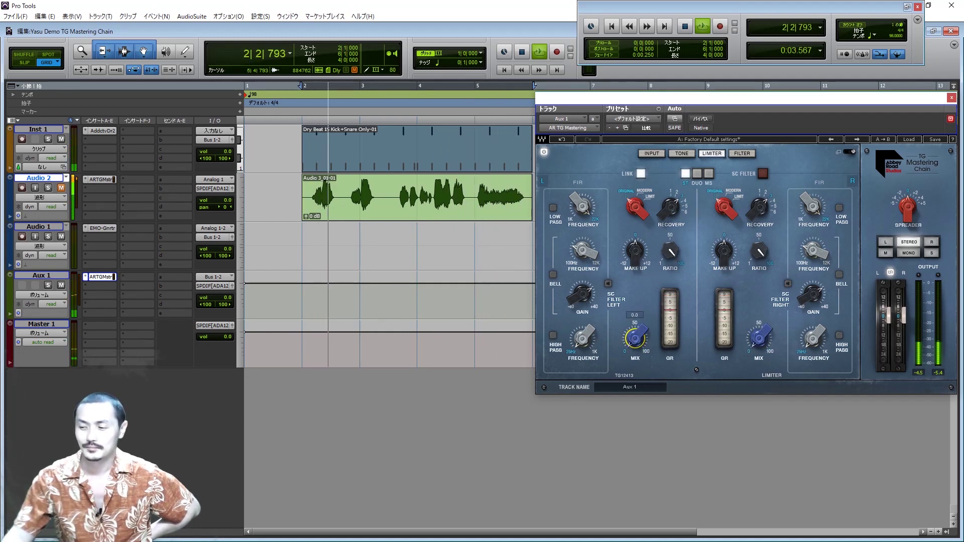
pyautogui.moveTo(635, 362); pyautogui.dragTo(636, 331)
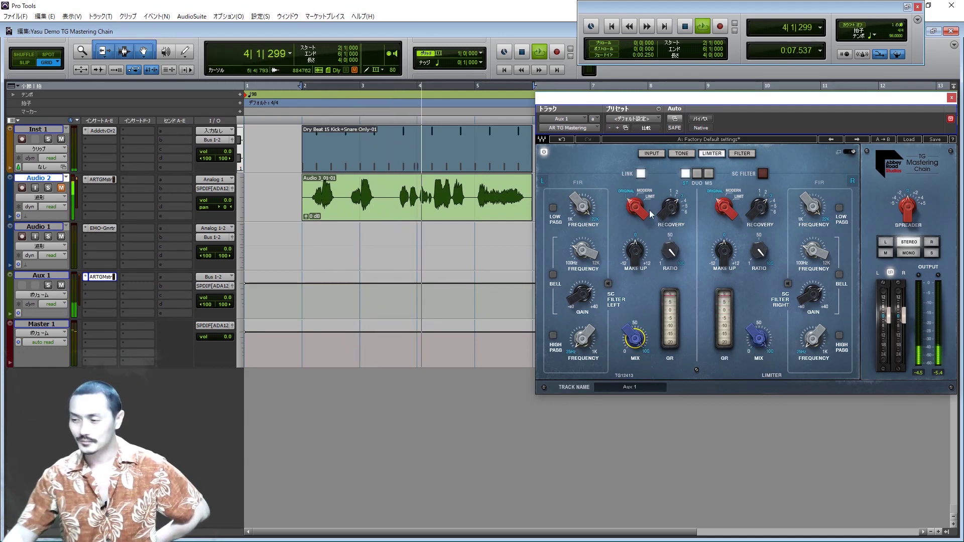
# - Audition different Recovery settings on the Aux 1 limiter and adjust its Ratio during playback
pyautogui.moveTo(684, 211); pyautogui.dragTo(691, 215)
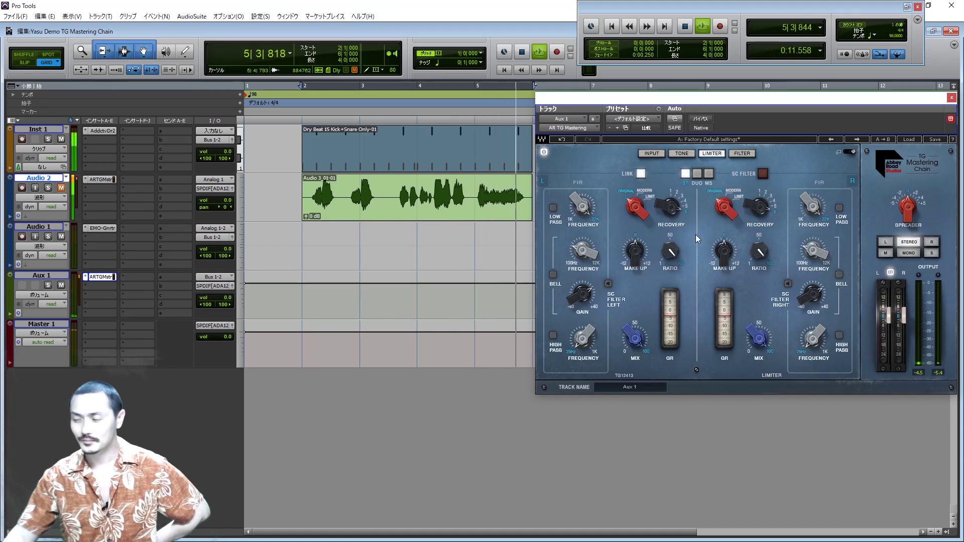
pyautogui.moveTo(677, 193); pyautogui.dragTo(673, 202)
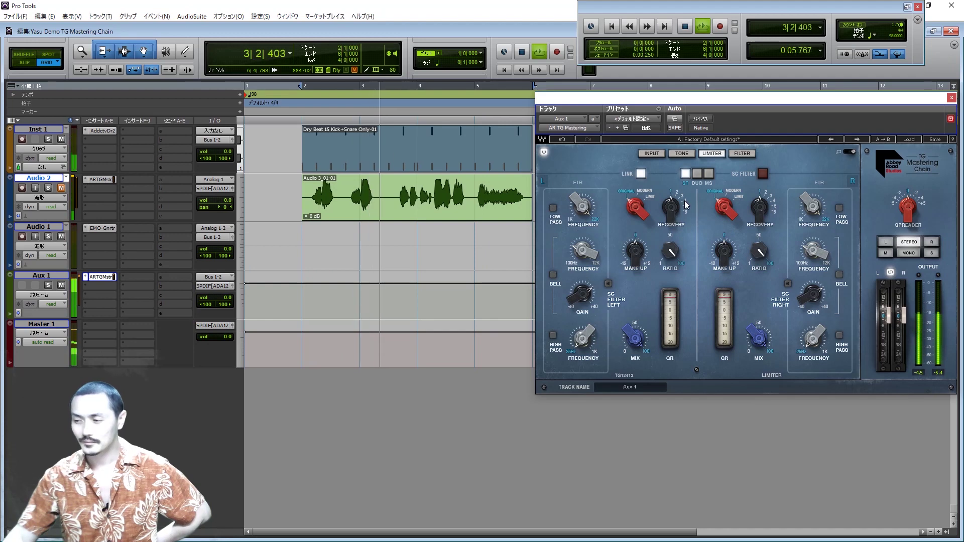
pyautogui.moveTo(671, 206); pyautogui.dragTo(661, 213)
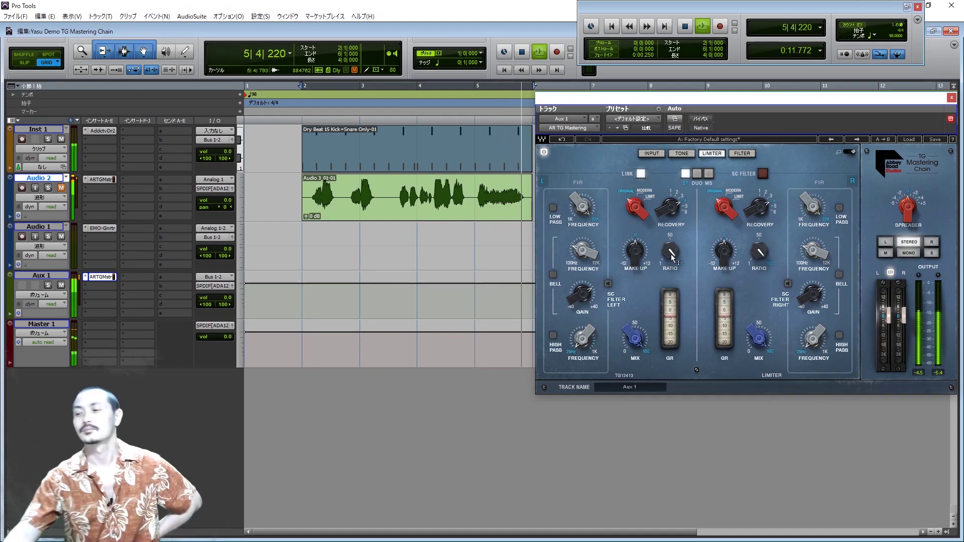
pyautogui.moveTo(670, 251)
pyautogui.moveTo(671, 252)
pyautogui.mouseDown()
pyautogui.moveTo(671, 300)
pyautogui.moveTo(670, 257)
pyautogui.mouseUp()
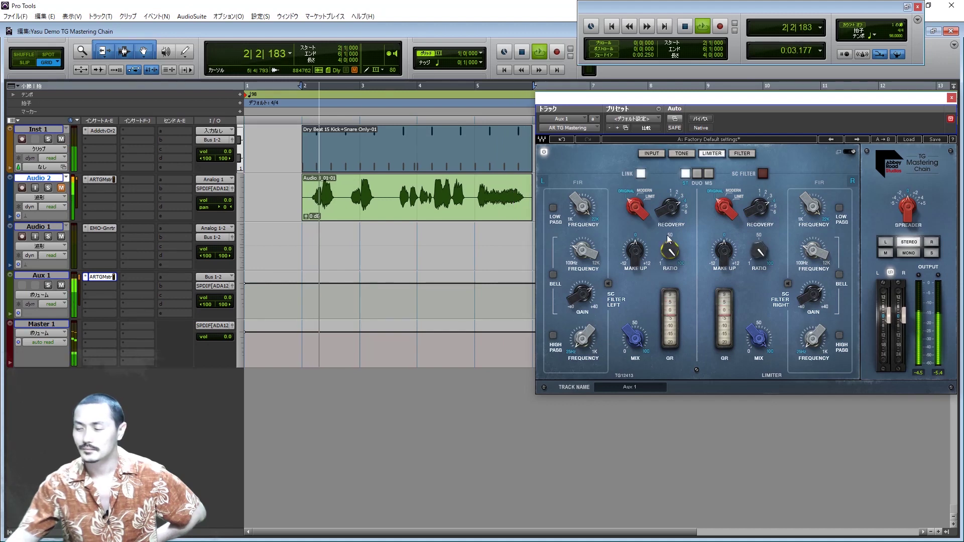
pyautogui.click(673, 195)
# - Audition the sidechain Bell filter by adjusting its frequency and setting its gain to 15.4, and switch Bell and SC Filter off
pyautogui.click(763, 173)
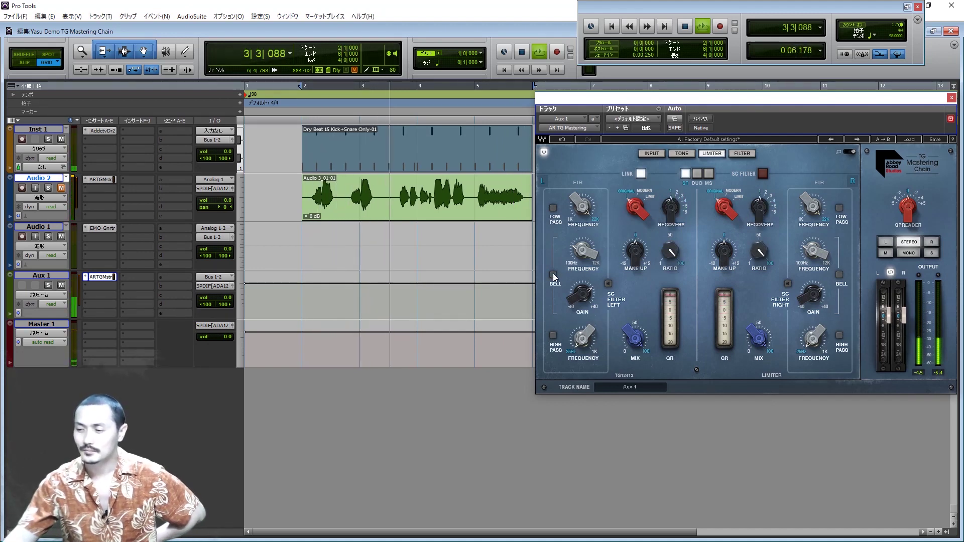
pyautogui.moveTo(582, 250); pyautogui.dragTo(582, 251)
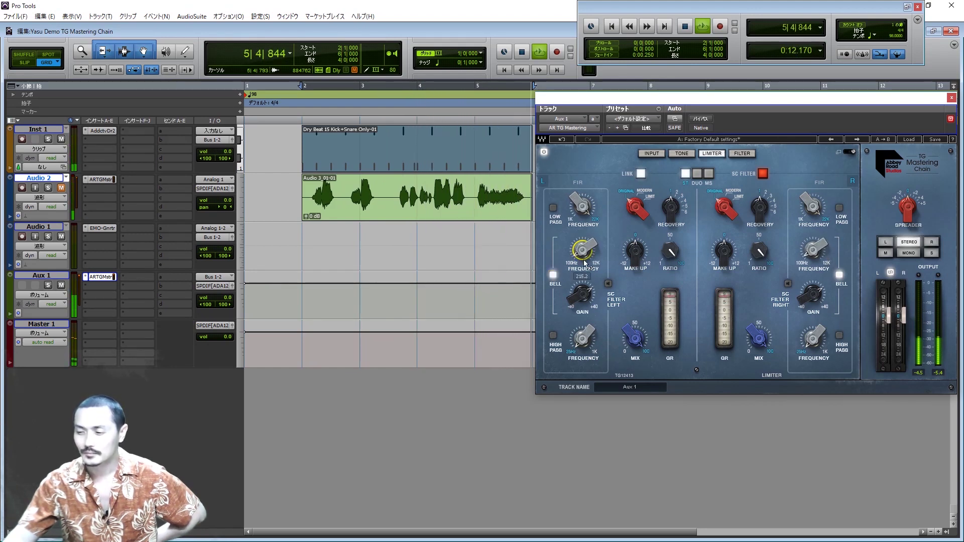
pyautogui.moveTo(577, 296); pyautogui.dragTo(576, 279)
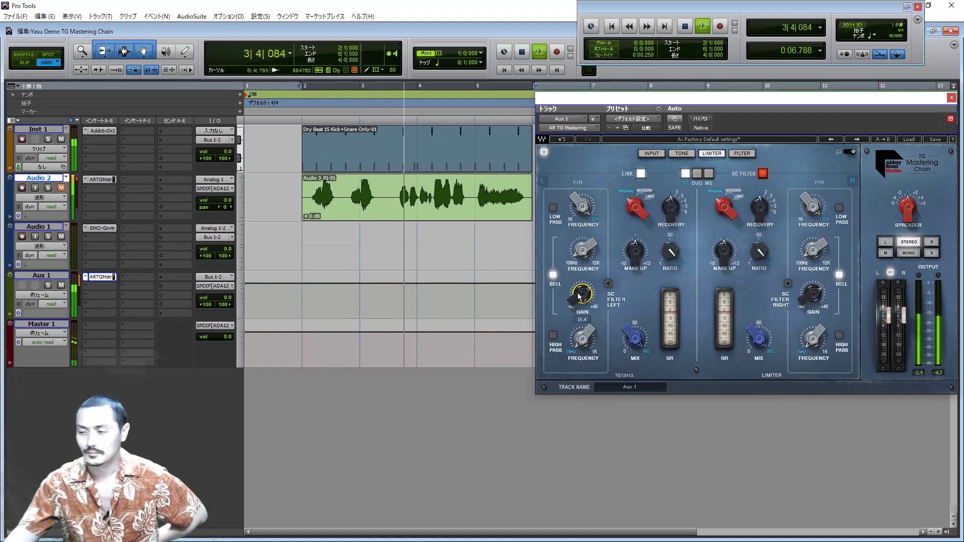
pyautogui.click(553, 275)
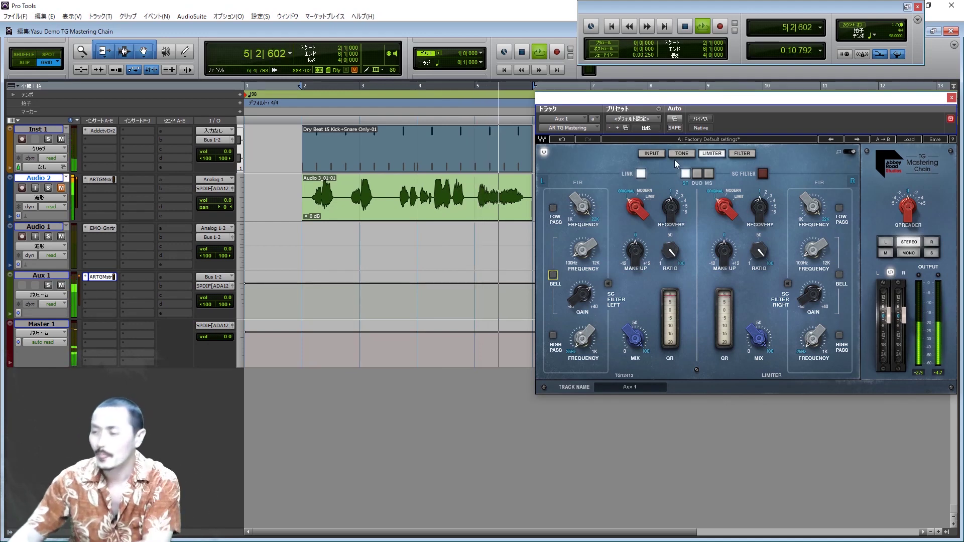
# - Audition the Aux 1 limiter's Modern, Limit and Original modes during loop playback, ending on Limit
pyautogui.click(634, 207)
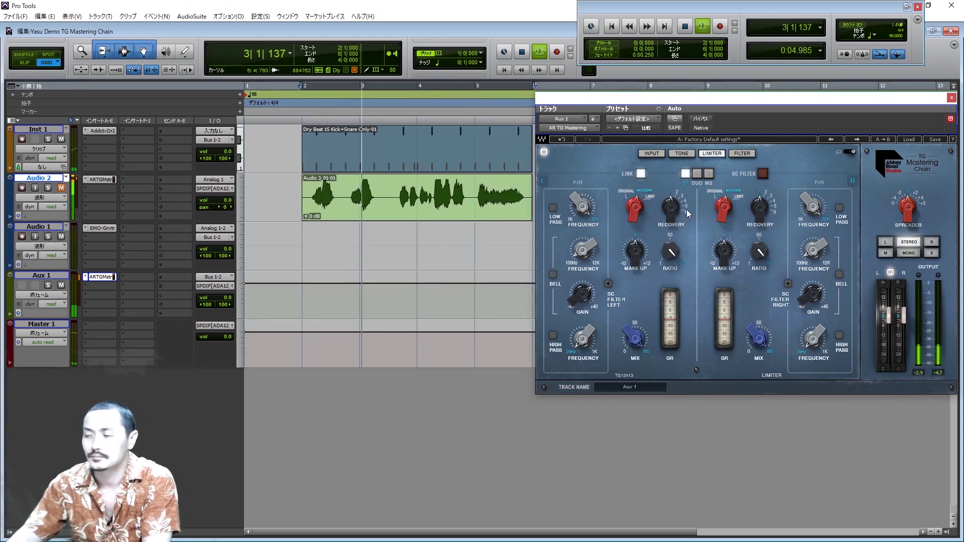
pyautogui.scroll(-2, 688, 213)
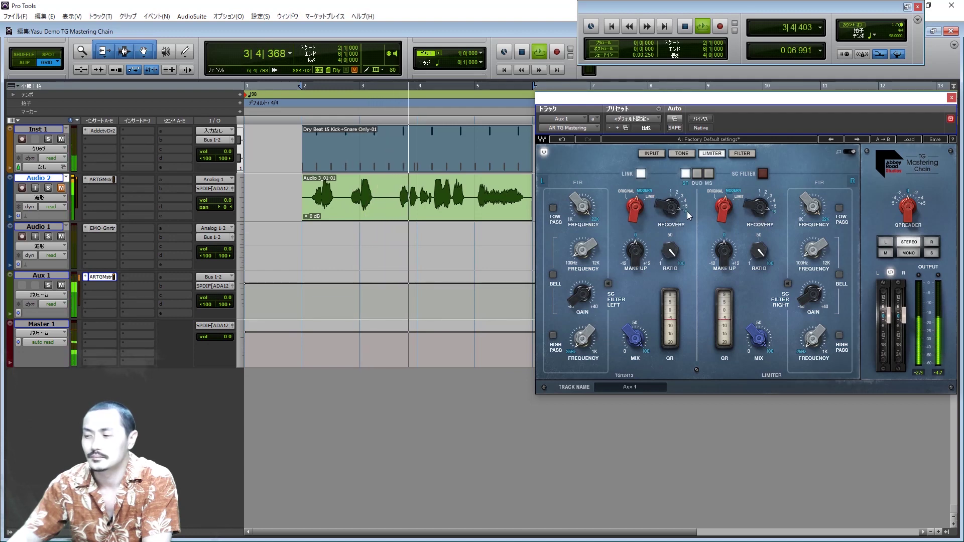
pyautogui.scroll(-4, 679, 207)
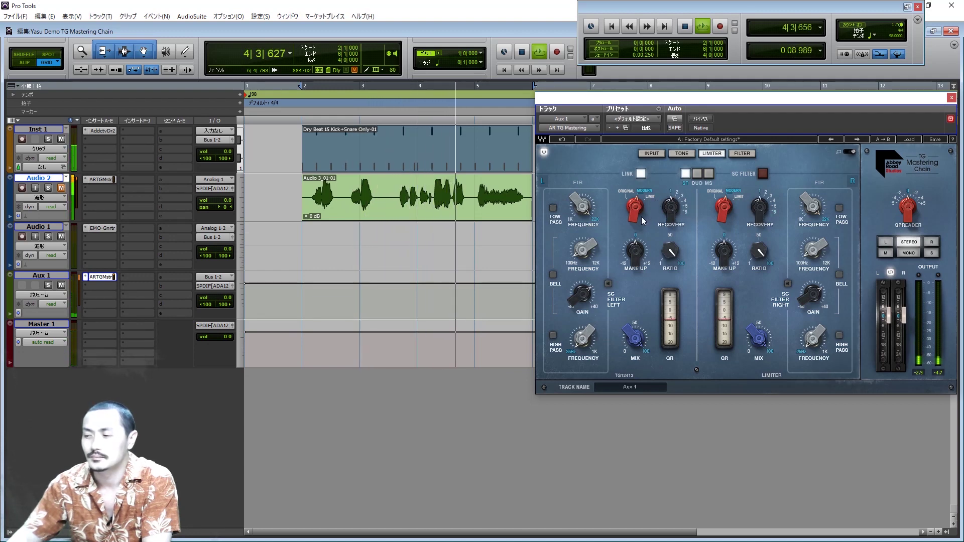
pyautogui.click(650, 198)
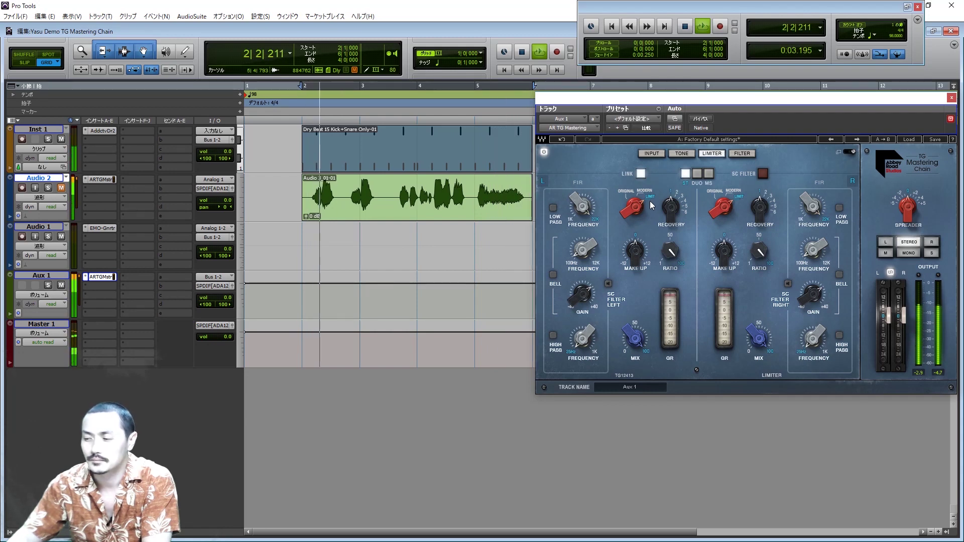
pyautogui.click(628, 191)
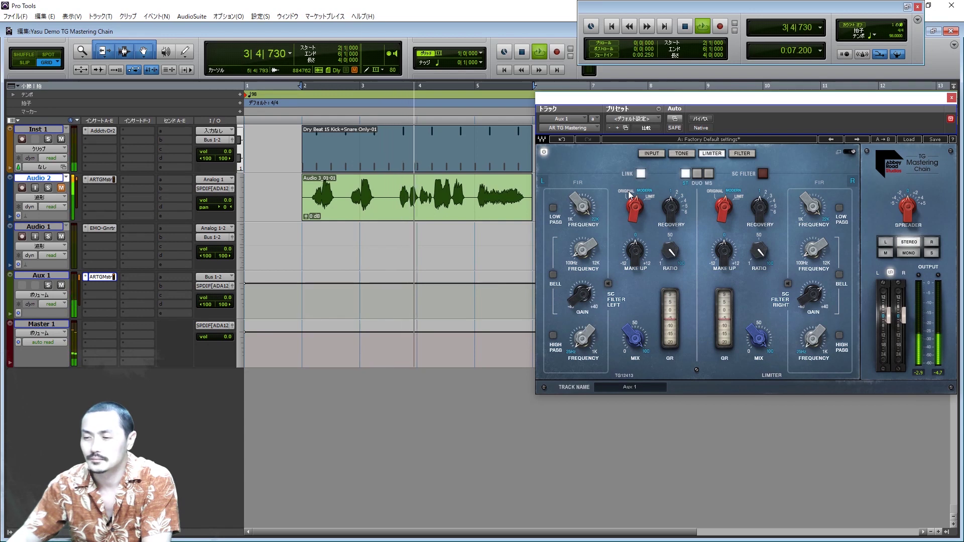
pyautogui.click(628, 191)
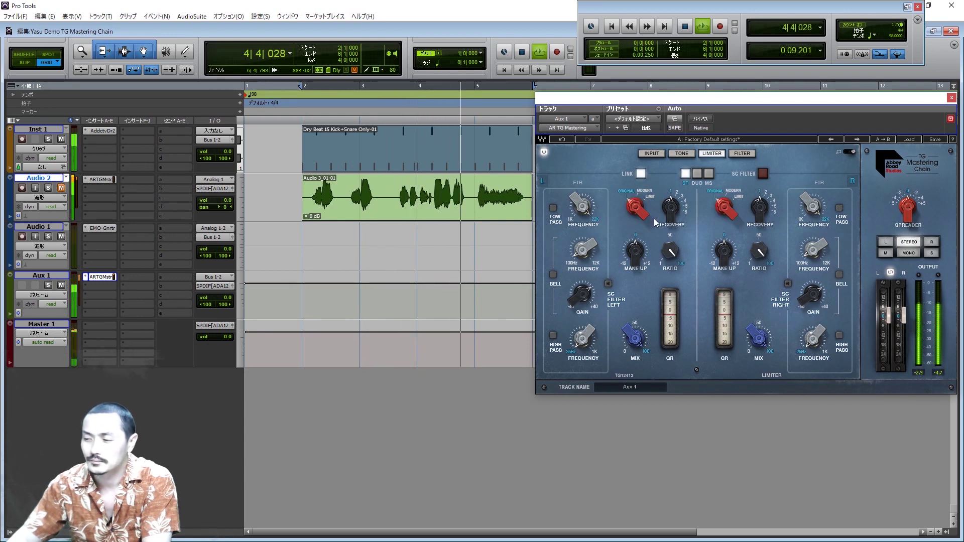
pyautogui.click(632, 206)
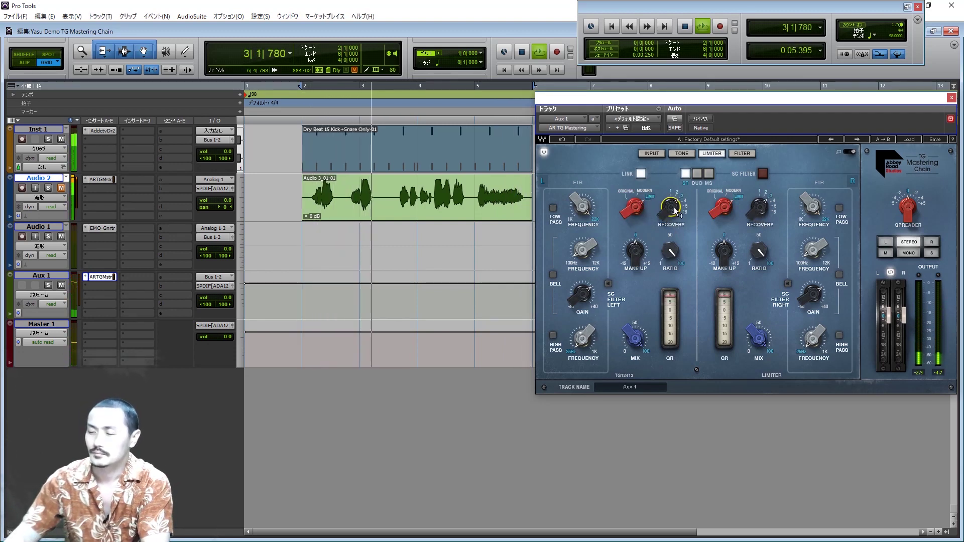
# - Adjust the limiter's Recovery, Mix and Ratio during playback in Limit mode, and stop playback
pyautogui.moveTo(671, 207); pyautogui.dragTo(672, 210)
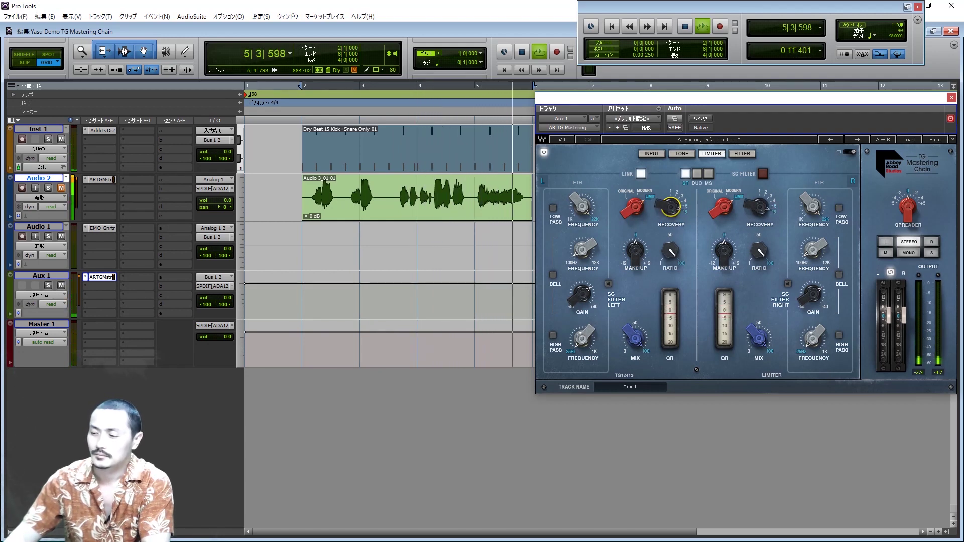
pyautogui.moveTo(642, 331)
pyautogui.mouseDown()
pyautogui.moveTo(642, 364)
pyautogui.moveTo(642, 334)
pyautogui.mouseUp()
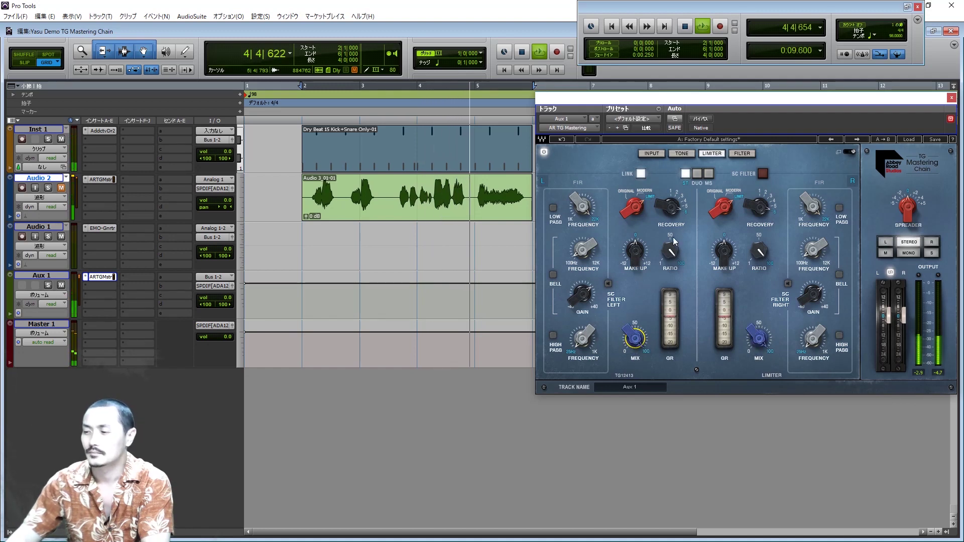
pyautogui.moveTo(671, 206); pyautogui.dragTo(670, 235)
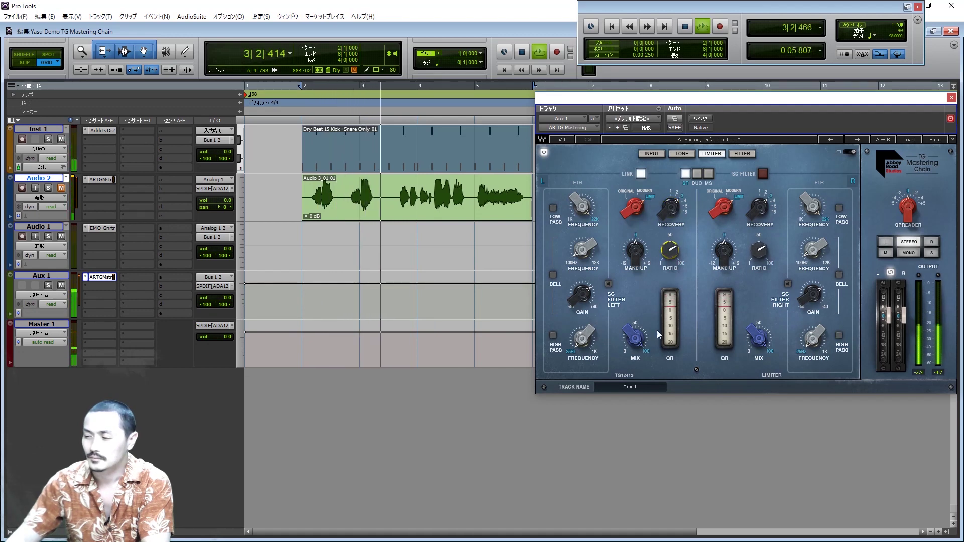
pyautogui.moveTo(635, 338); pyautogui.dragTo(635, 343)
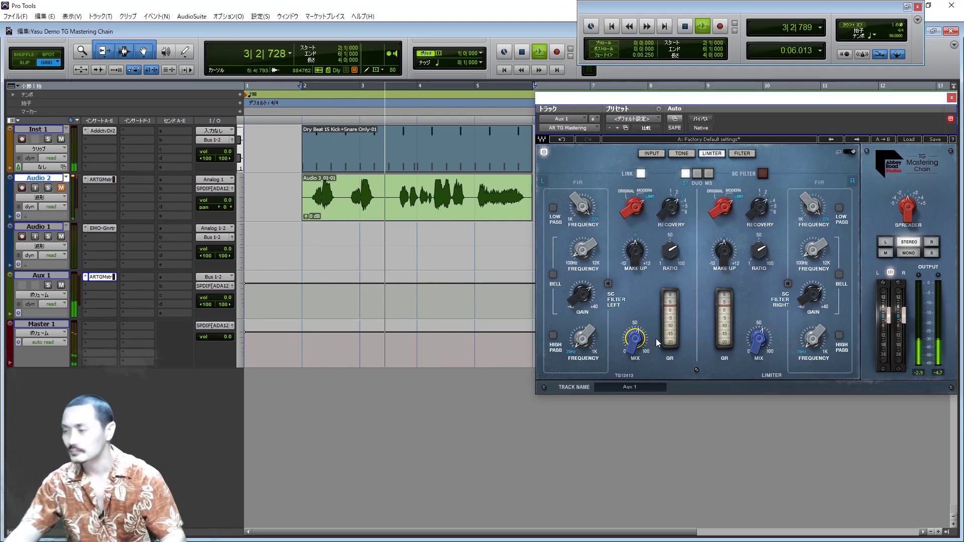
pyautogui.press('space')
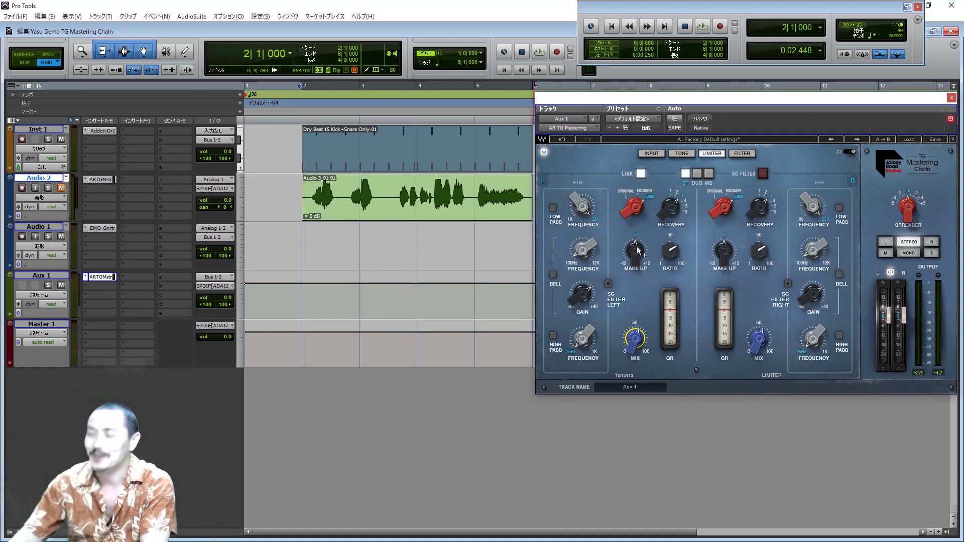
# - Return to the overview of all four modules and reopen the limiter's detail view
pyautogui.moveTo(638, 245)
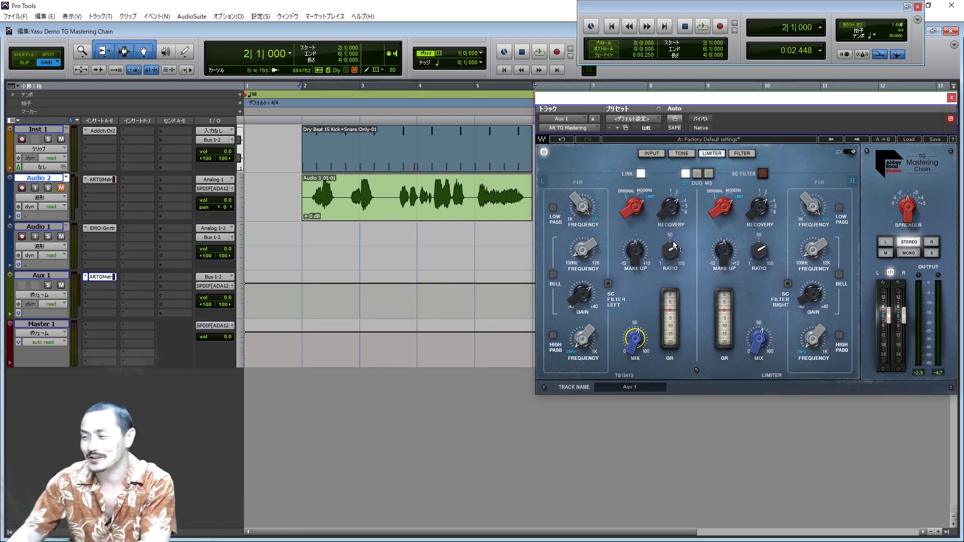
pyautogui.moveTo(675, 254)
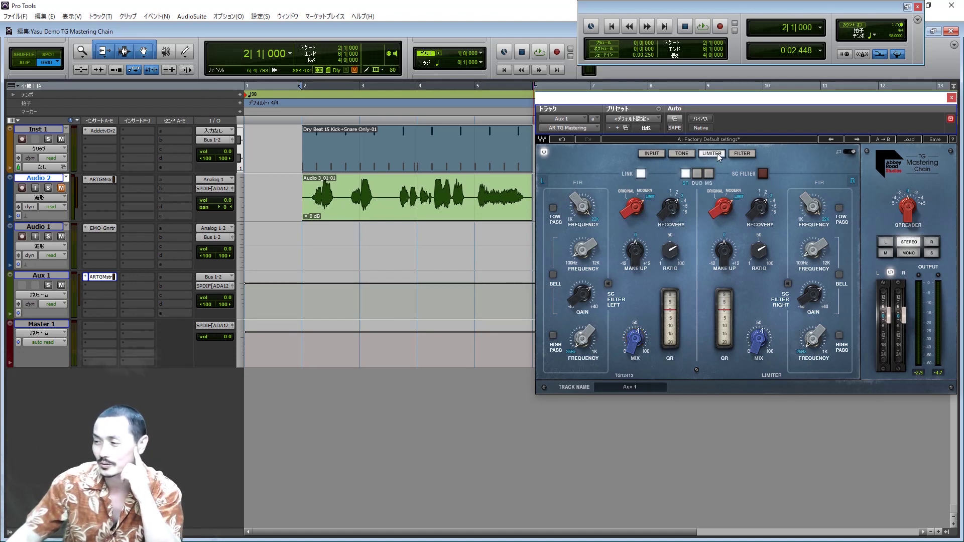
pyautogui.click(846, 152)
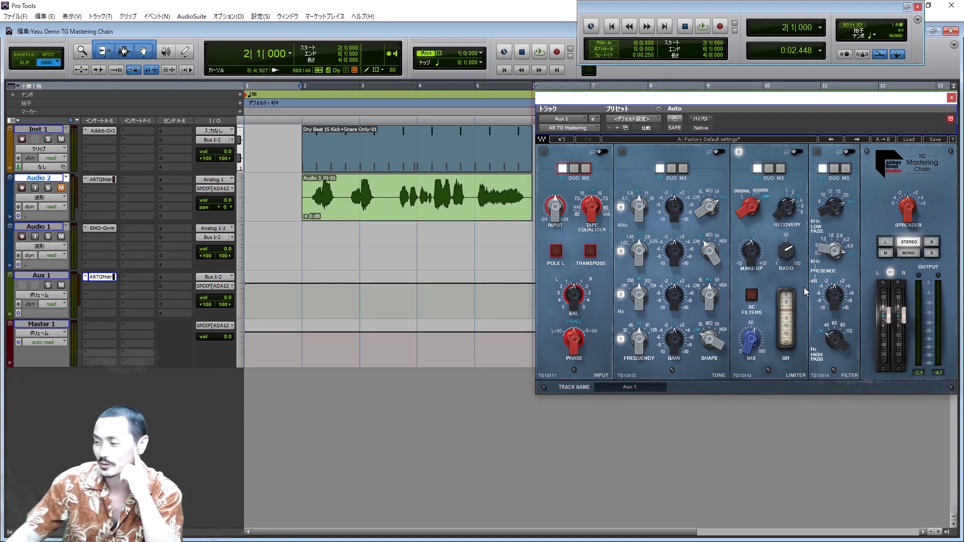
pyautogui.click(796, 152)
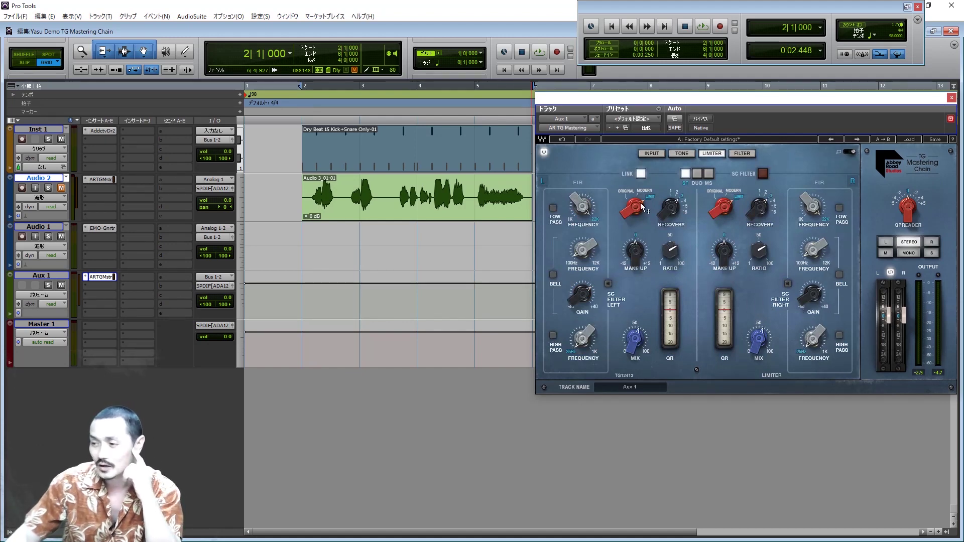
# - Cycle the limiter's mode through Original, Limit and Modern with playback stopped, ending on Original
pyautogui.click(627, 201)
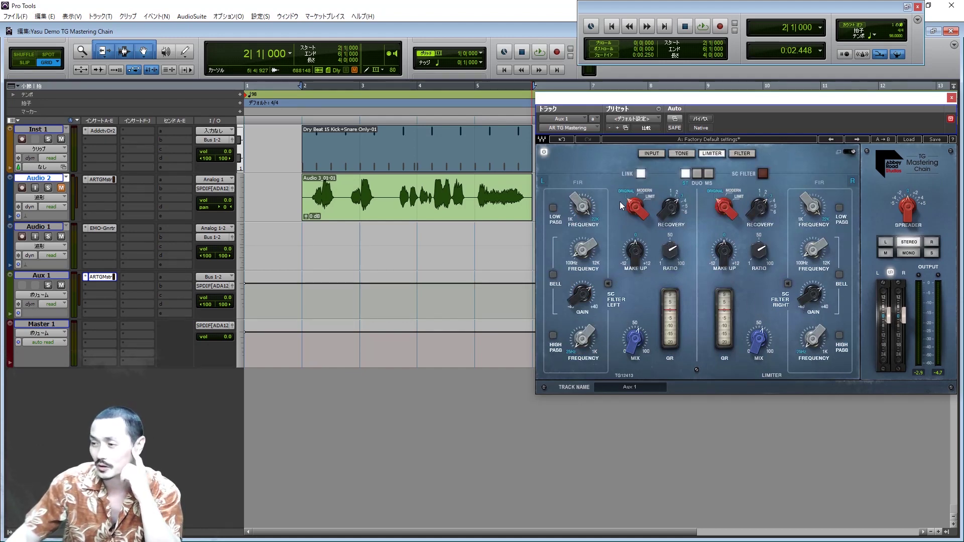
pyautogui.click(651, 203)
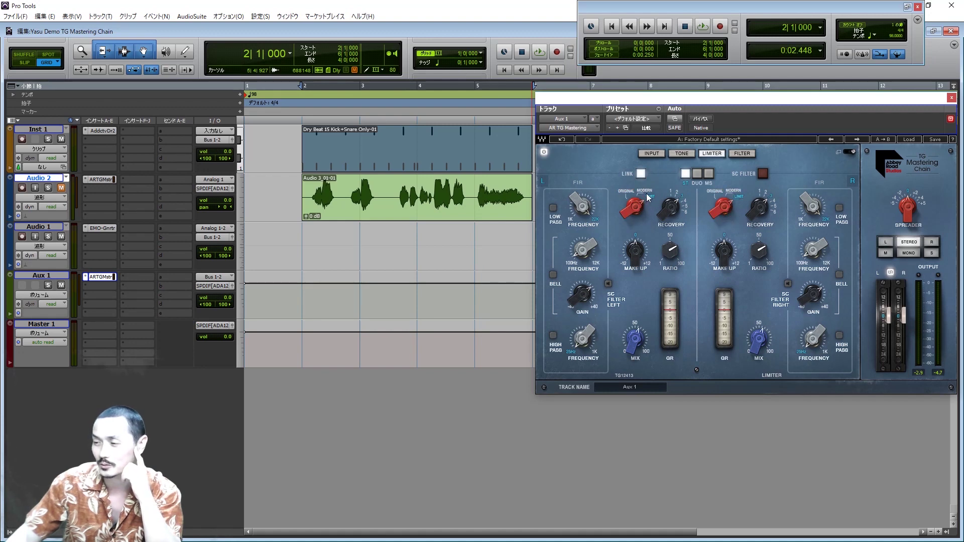
pyautogui.click(647, 199)
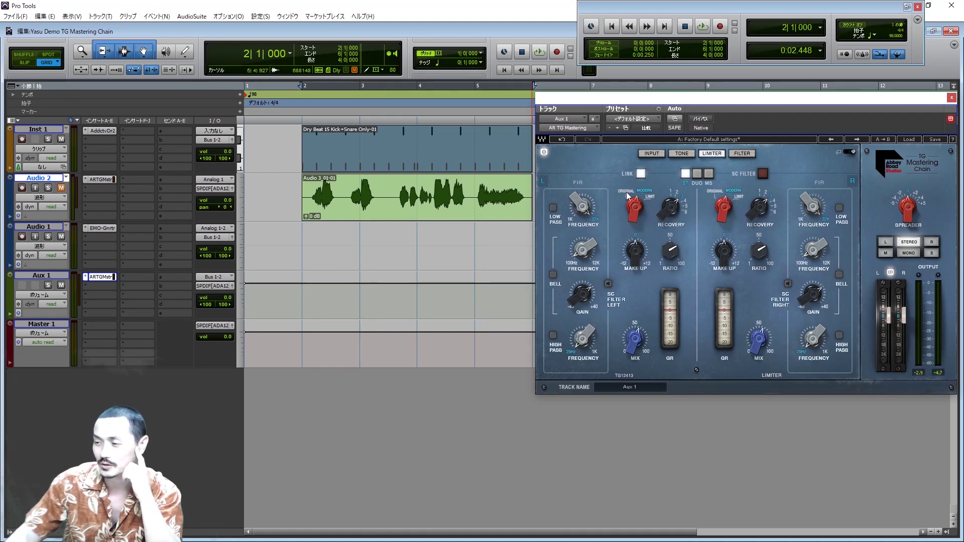
pyautogui.click(626, 192)
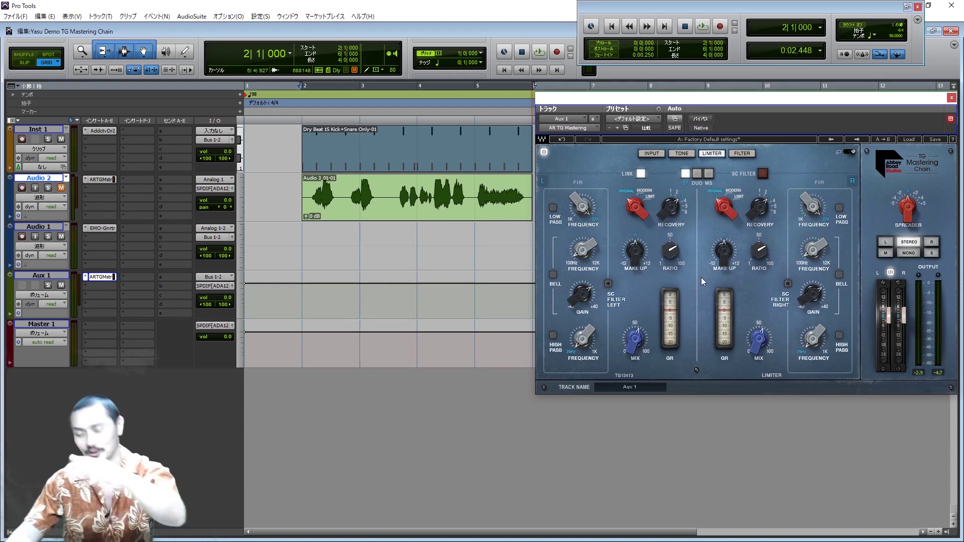
pyautogui.click(642, 193)
pyautogui.click(649, 197)
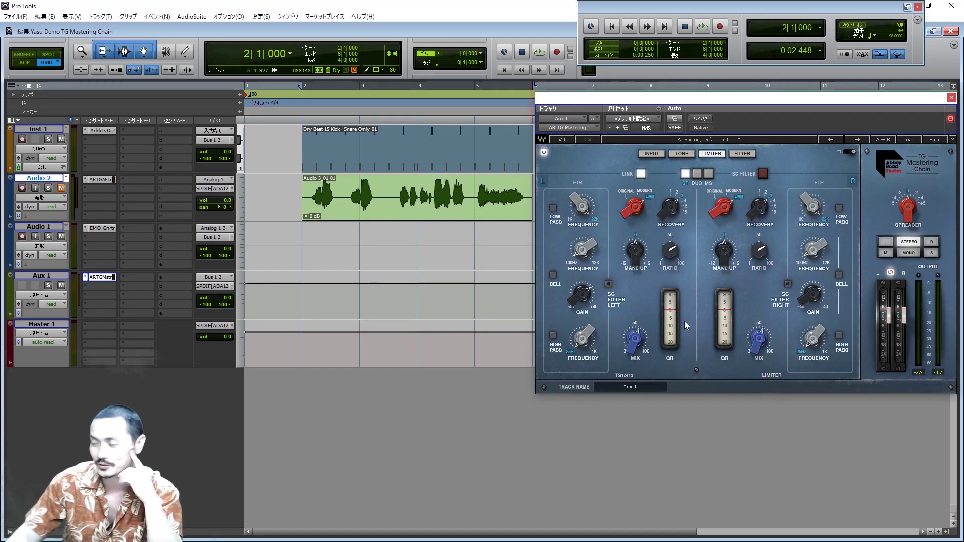
pyautogui.click(627, 191)
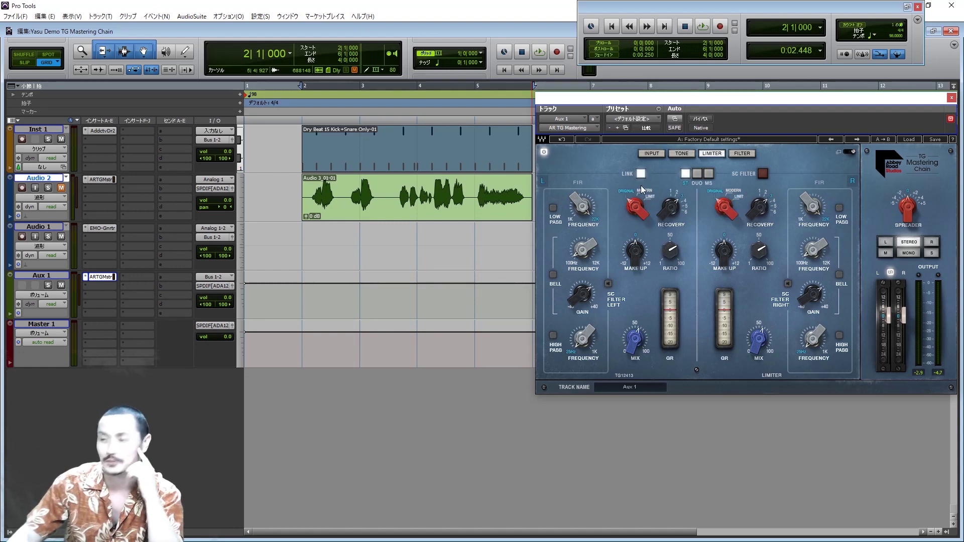
pyautogui.click(648, 198)
pyautogui.click(627, 190)
pyautogui.click(636, 213)
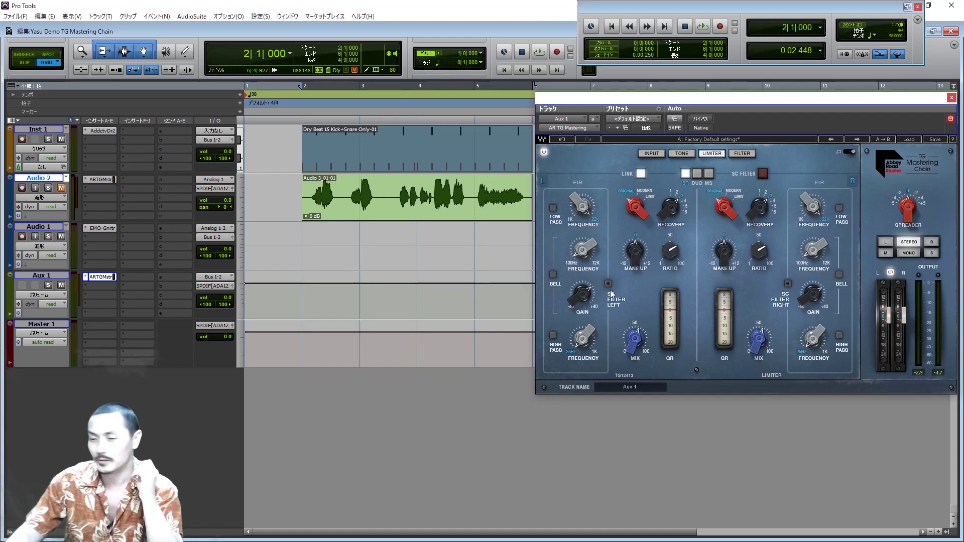
# - Open the EMO-Generator on Audio 1 beside the TG Mastering Chain and move the Pro Tools main window out of the way
pyautogui.click(107, 228)
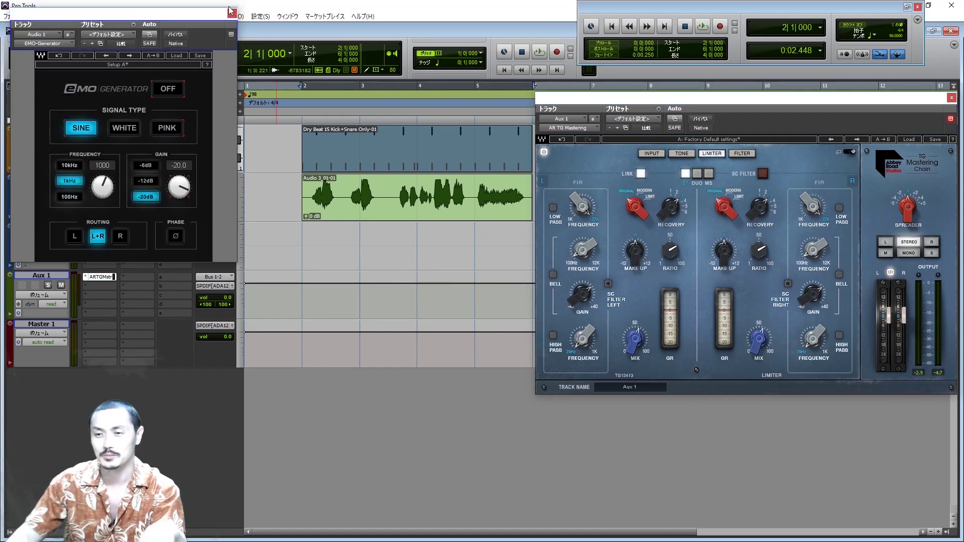
pyautogui.moveTo(168, 16); pyautogui.dragTo(300, 100)
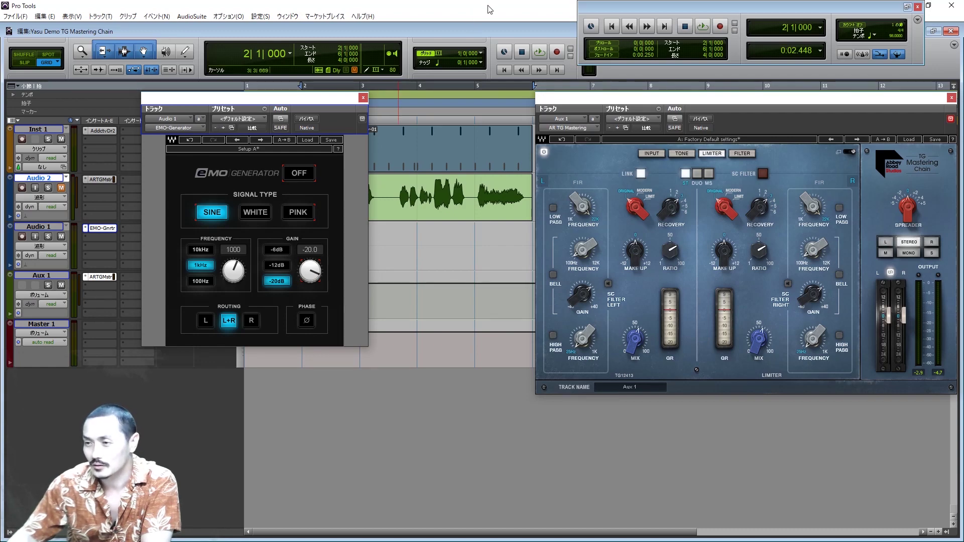
pyautogui.moveTo(490, 9); pyautogui.dragTo(502, 523)
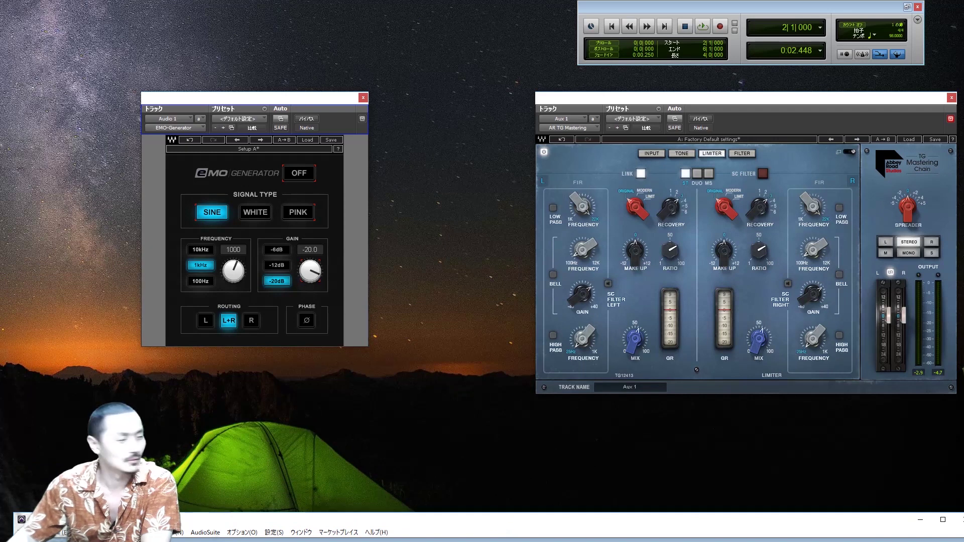
# - Bring the Pure Analyzer System window on screen and enlarge its Magnitude spectrum to fill the window
pyautogui.moveTo(35, 198); pyautogui.dragTo(671, 167)
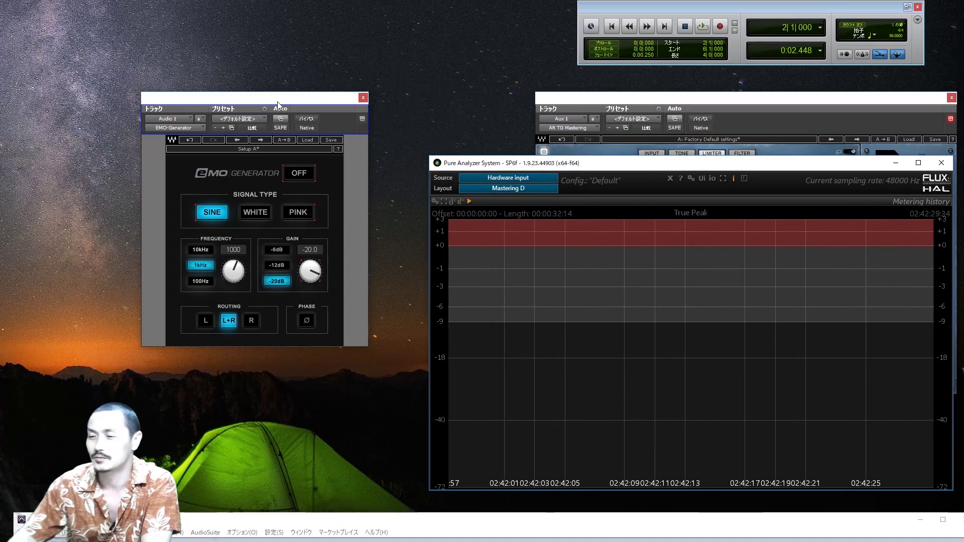
pyautogui.doubleClick(654, 298)
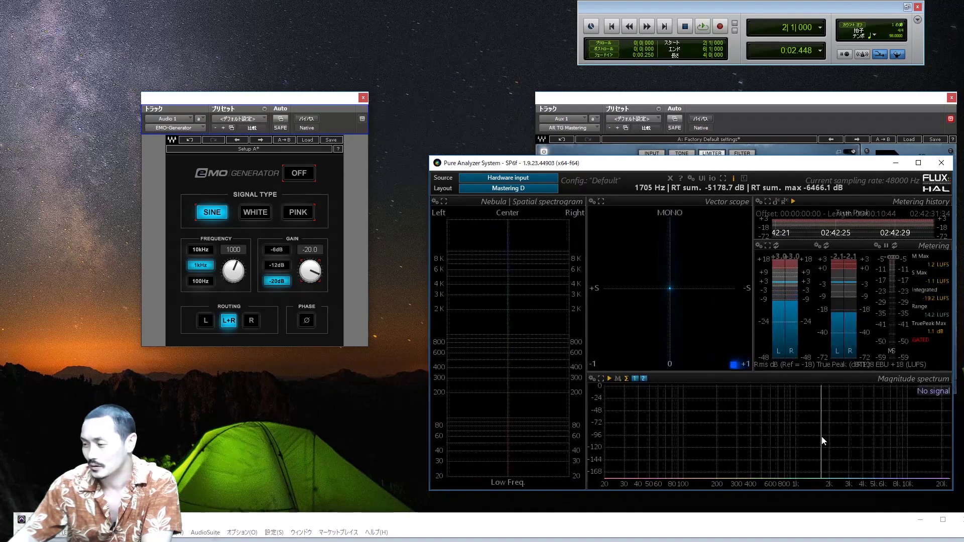
pyautogui.doubleClick(752, 414)
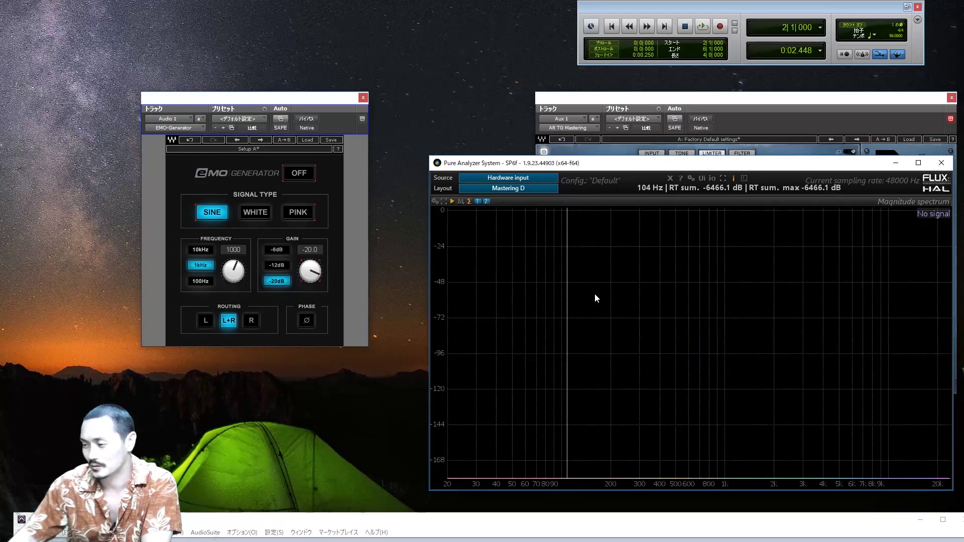
# - Turn on the EMO-Generator's 1 kHz sine and move the TG Mastering Chain window clear of the spectrum
pyautogui.click(299, 173)
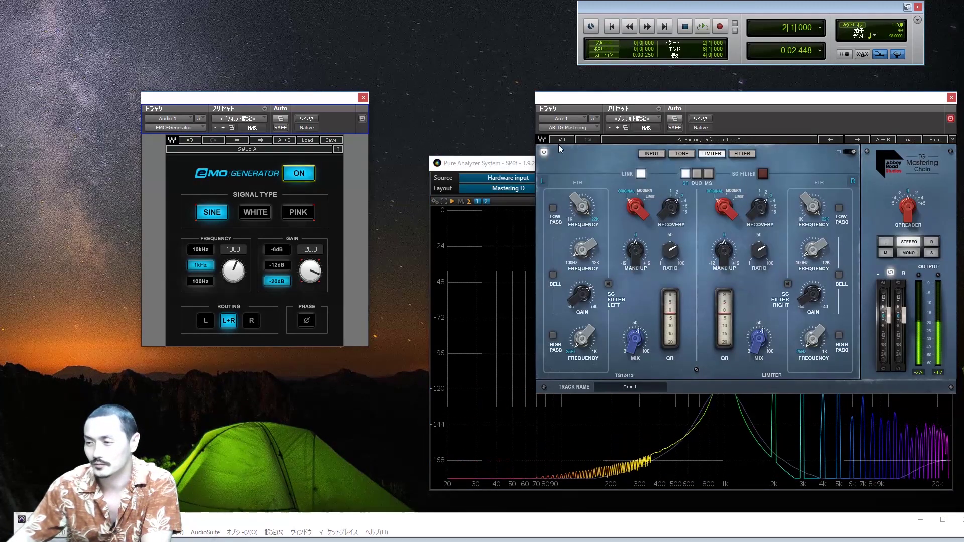
pyautogui.moveTo(664, 98); pyautogui.dragTo(169, 10)
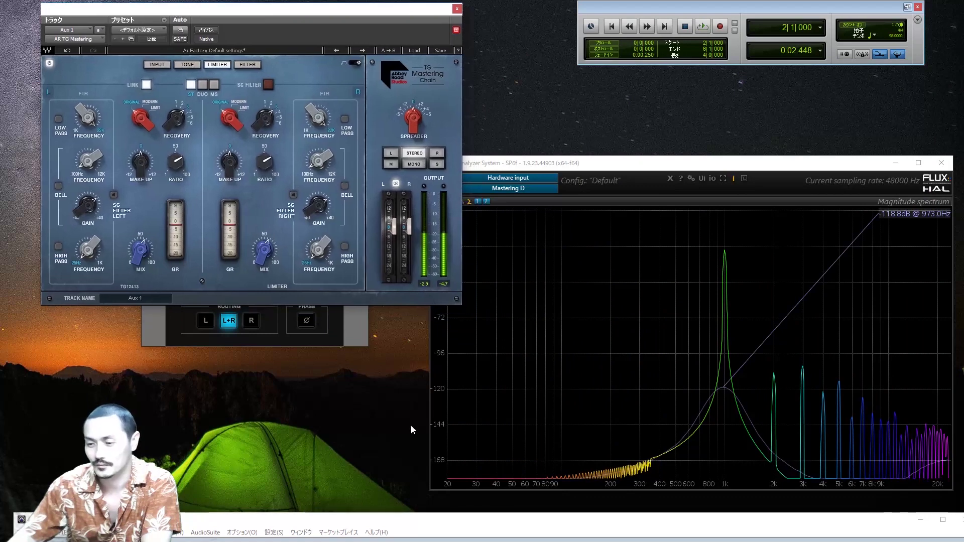
pyautogui.moveTo(422, 12); pyautogui.dragTo(404, 23)
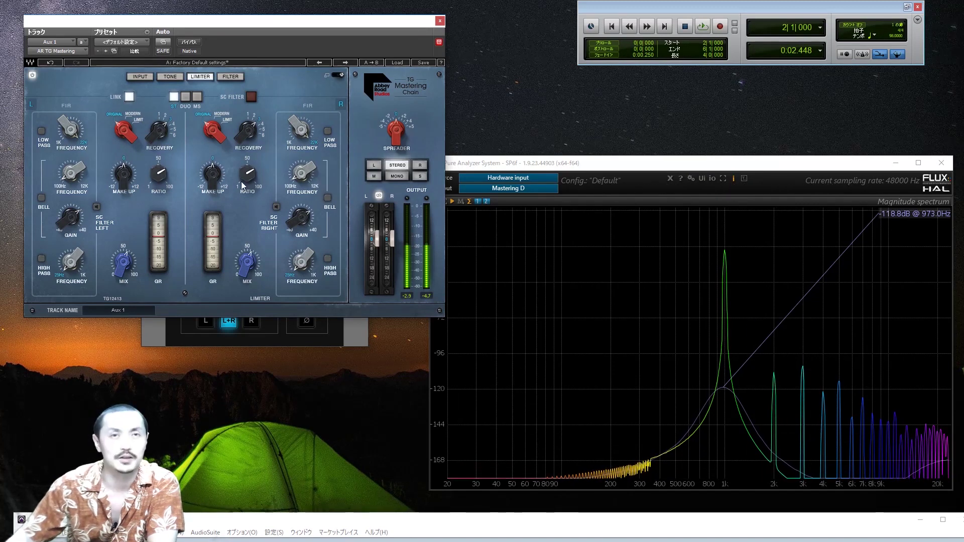
# - Compare the limiter's Modern, Limit and Original modes on the 1 kHz tone's spectrum, ending on Original
pyautogui.click(131, 115)
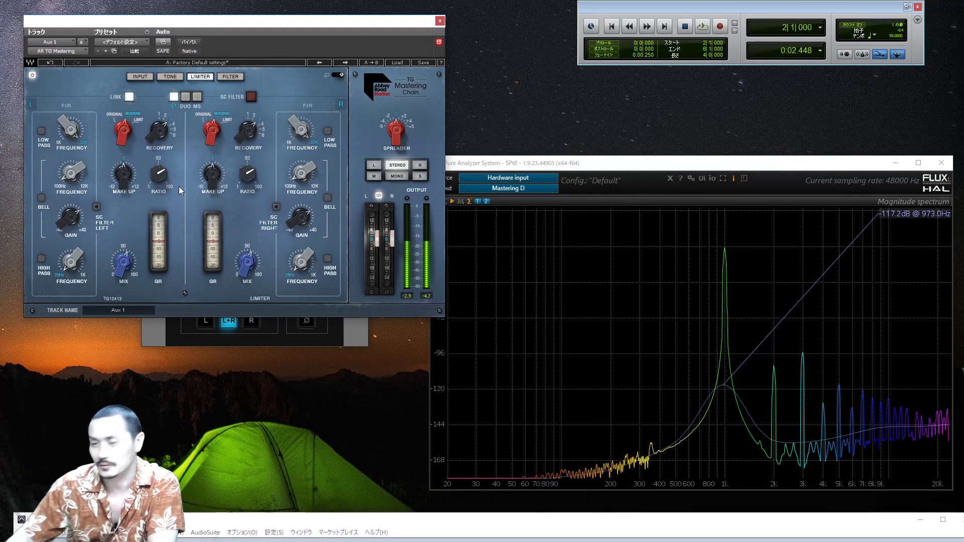
pyautogui.click(138, 121)
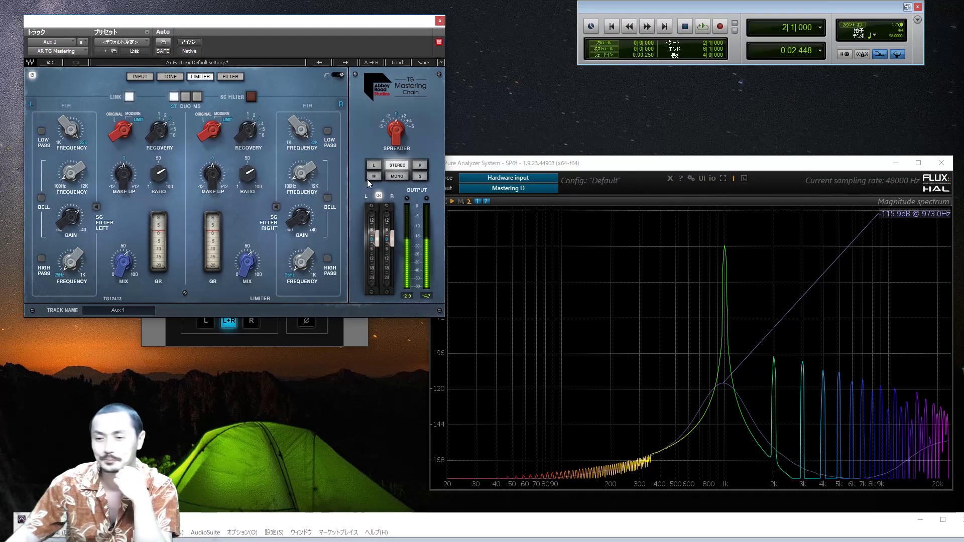
pyautogui.click(112, 114)
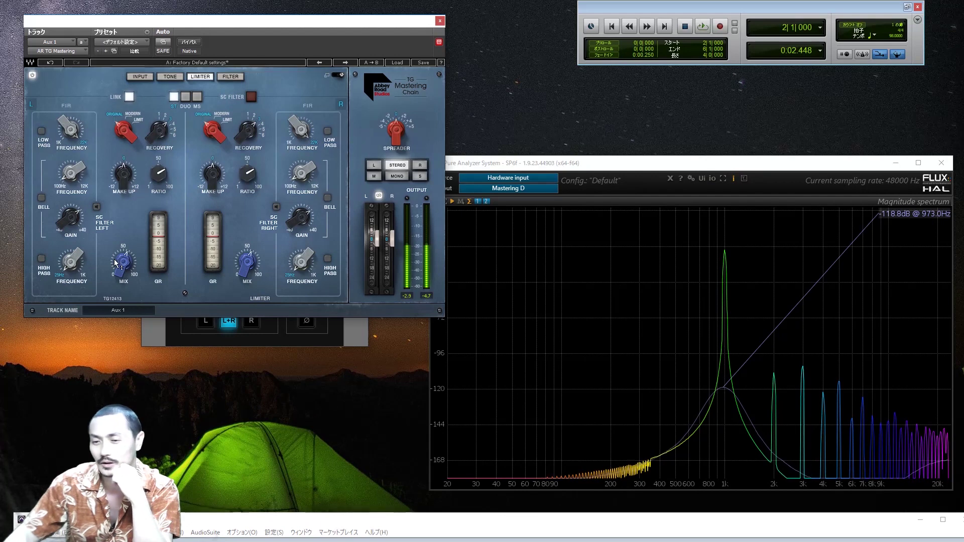
# - Bring the EMO-Generator forward, place it below the limiter controls, and lower its sine frequency to 157 Hz
pyautogui.click(354, 327)
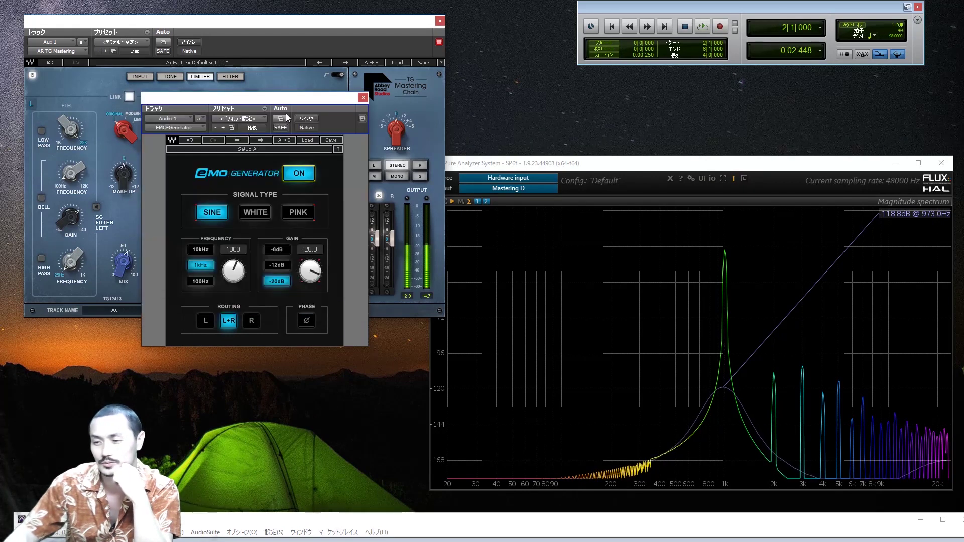
pyautogui.moveTo(294, 99); pyautogui.dragTo(322, 219)
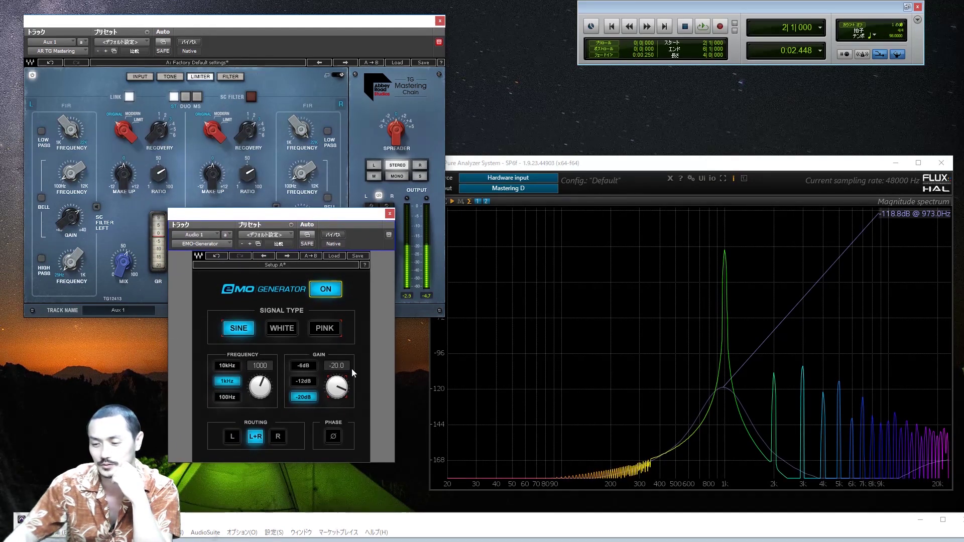
pyautogui.moveTo(263, 385); pyautogui.dragTo(261, 387)
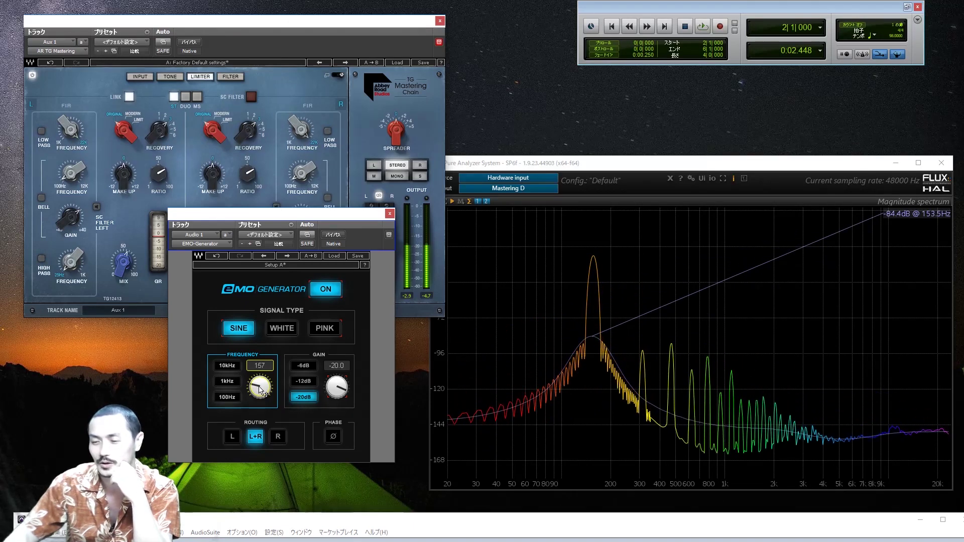